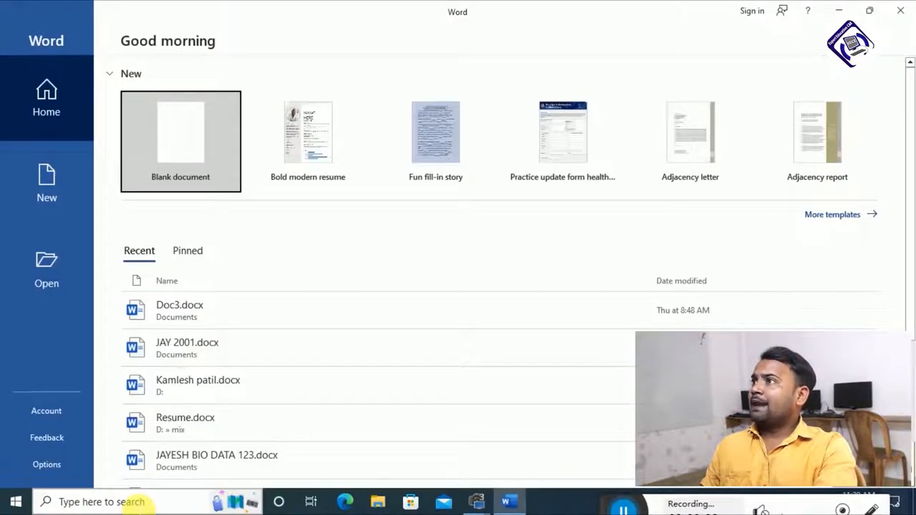
Create a blank document and fill it with sample paragraphs using =rand()
left_click(188, 120)
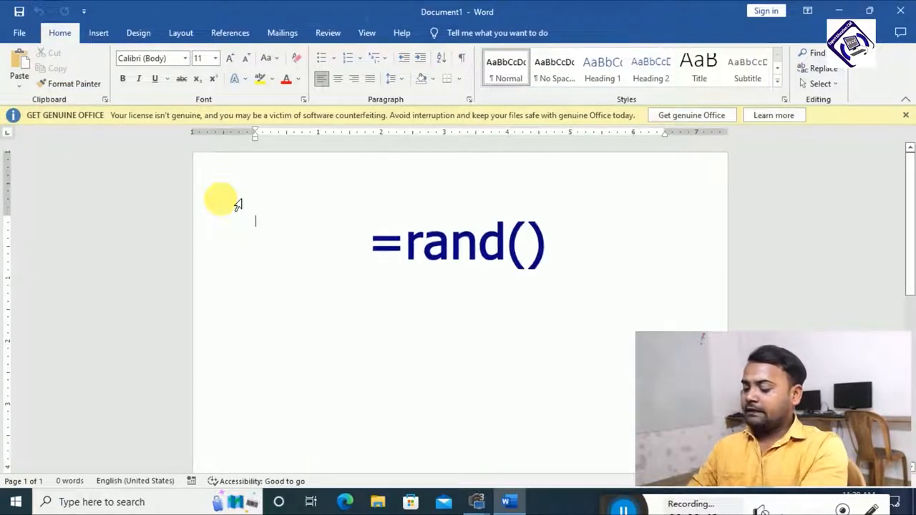
type("=r")
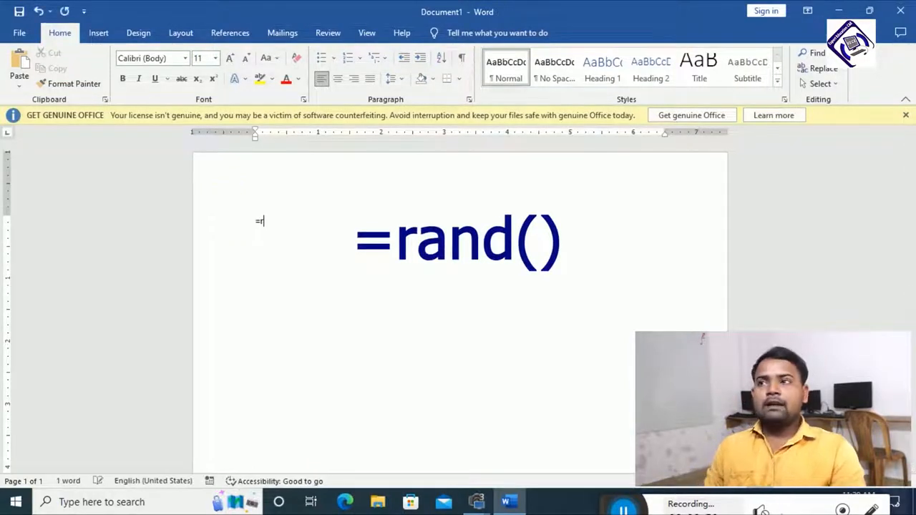
type("and()")
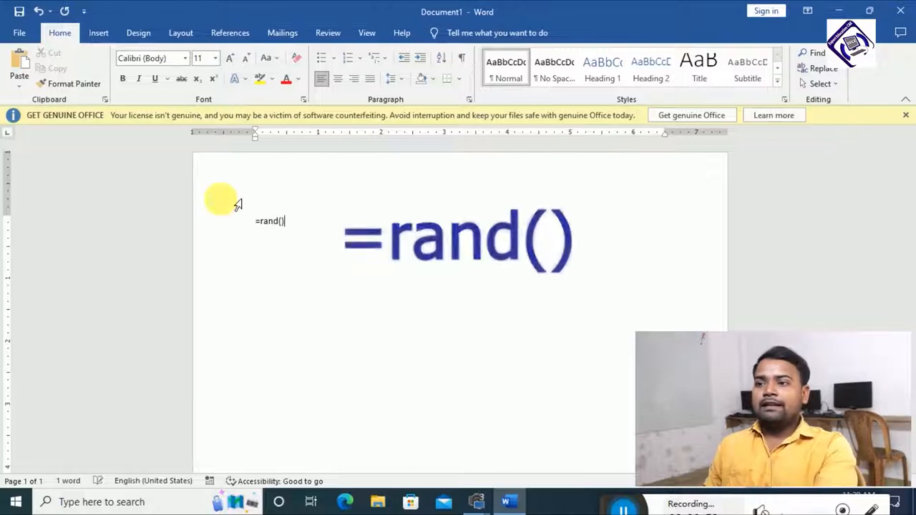
key("Return")
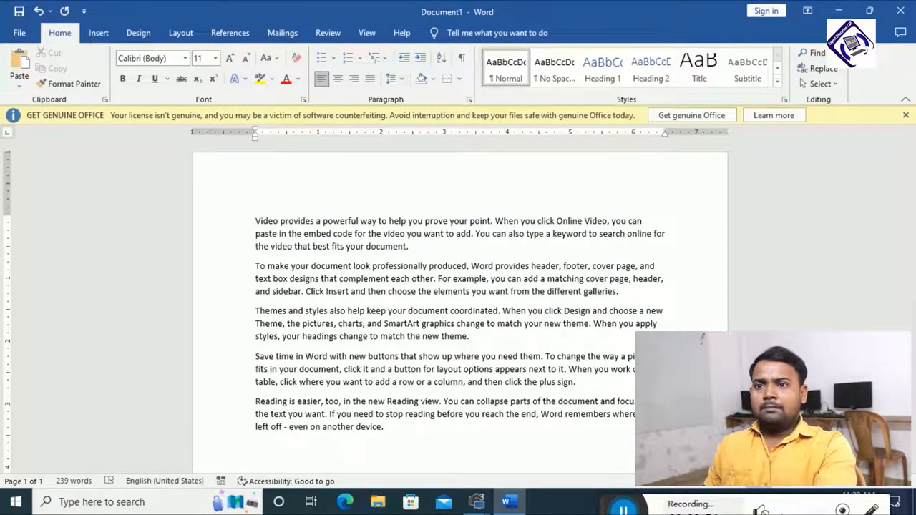
Dismiss the genuine-Office licence notice above the sample text
left_click(609, 511)
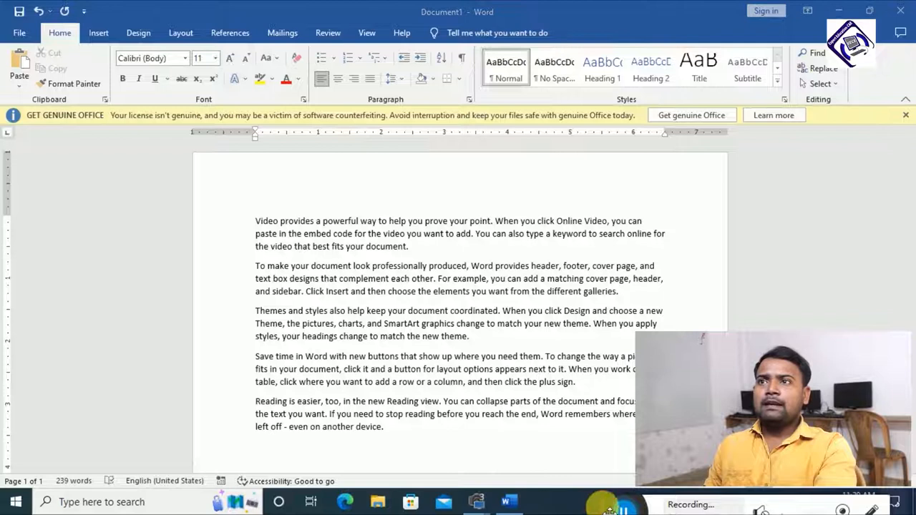
left_click(850, 484)
left_click_drag(909, 241, 910, 215)
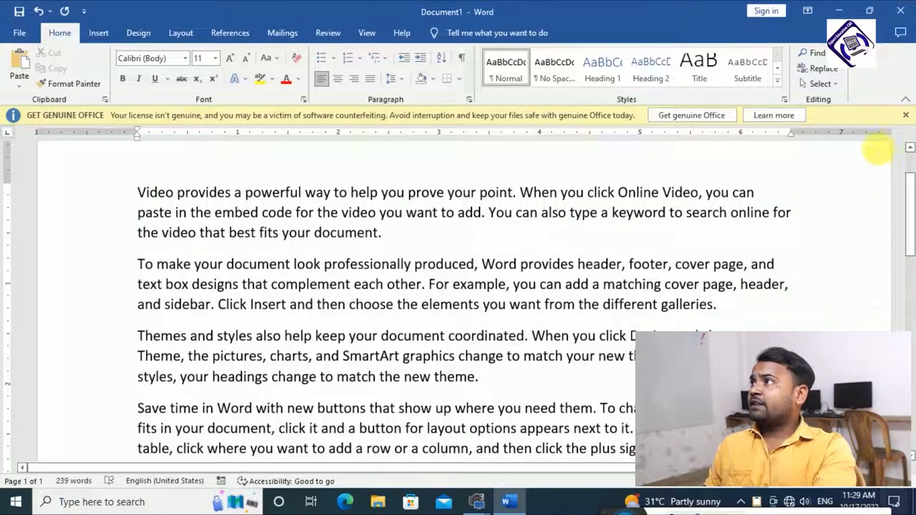
left_click(904, 117)
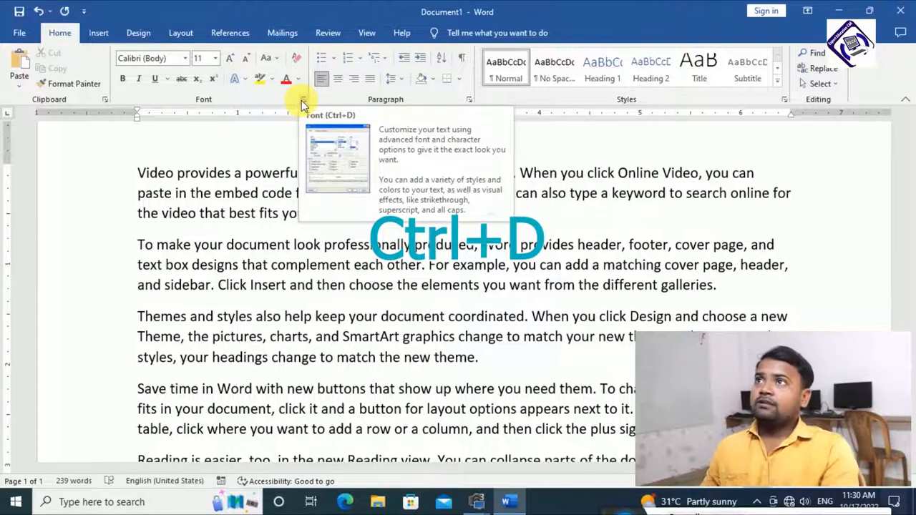
Open the Font dialog, look through the Latin text fonts on offer, and close it without changes
key("ctrl+d")
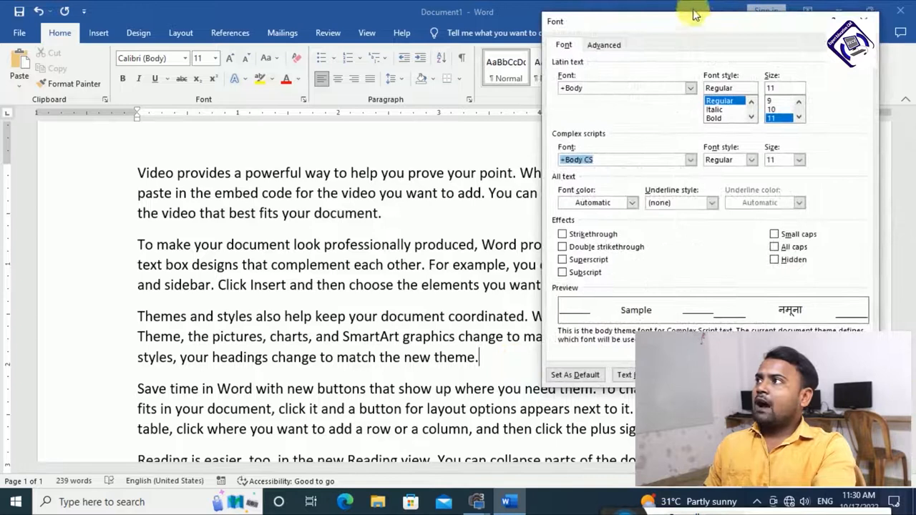
left_click_drag(673, 23, 342, 86)
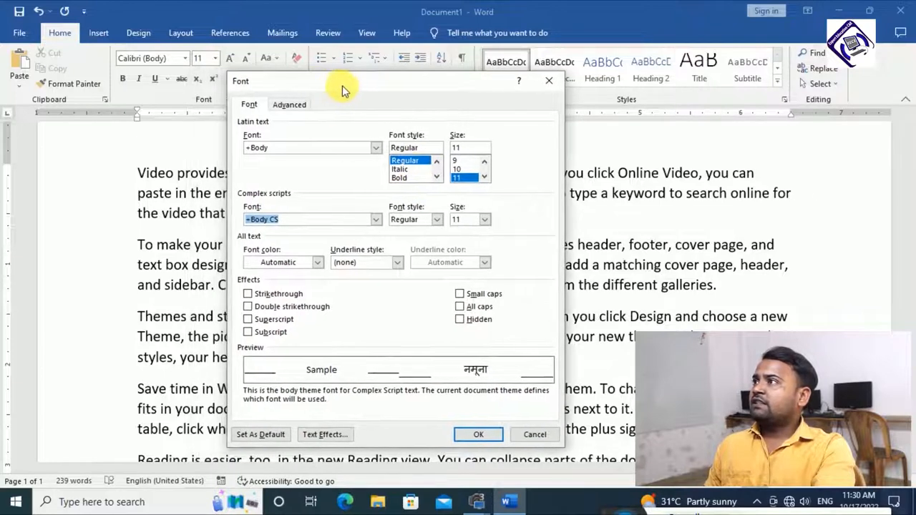
left_click(374, 149)
mouse_move(375, 170)
left_mouse_down()
mouse_move(373, 194)
mouse_move(373, 165)
left_mouse_up()
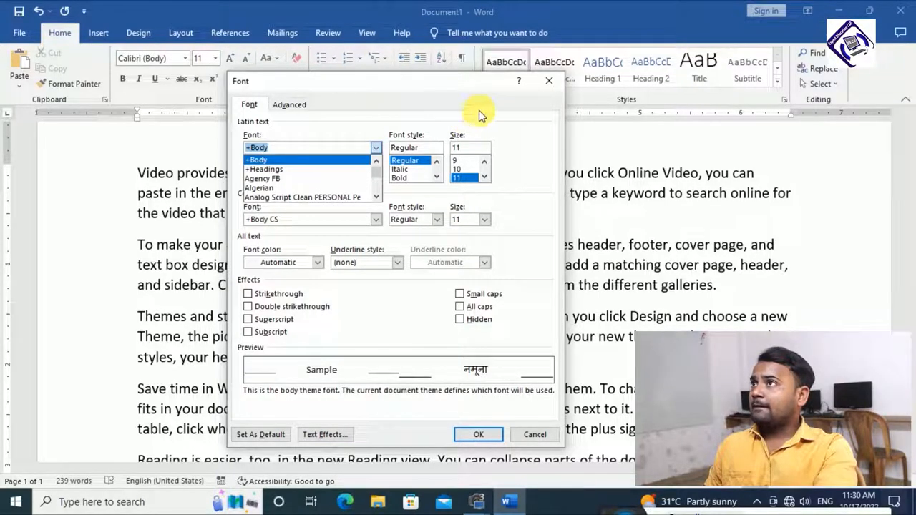
left_click(363, 87)
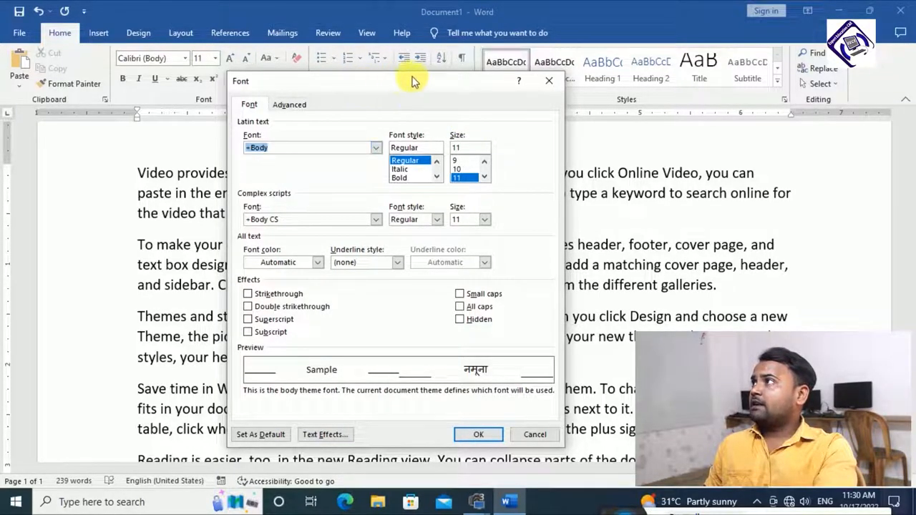
left_click(562, 84)
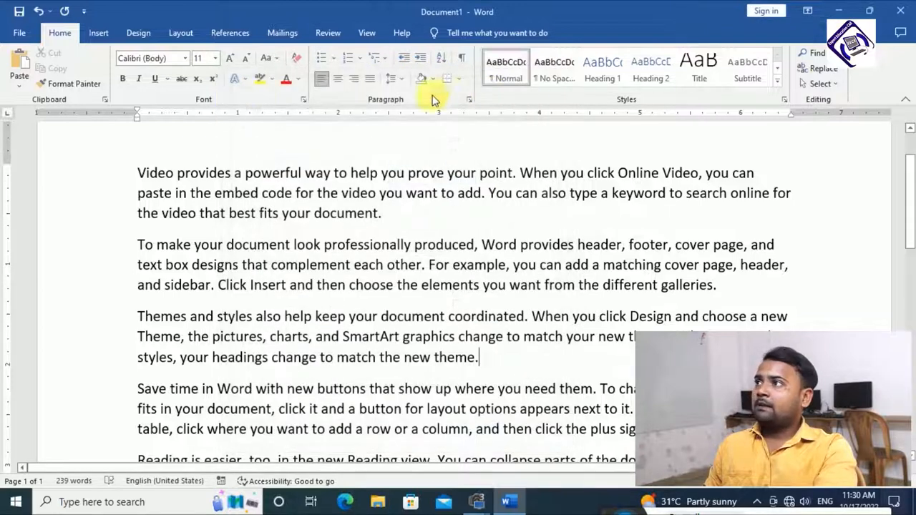
Select the whole document text and apply a single-line underline to it
left_click(166, 81)
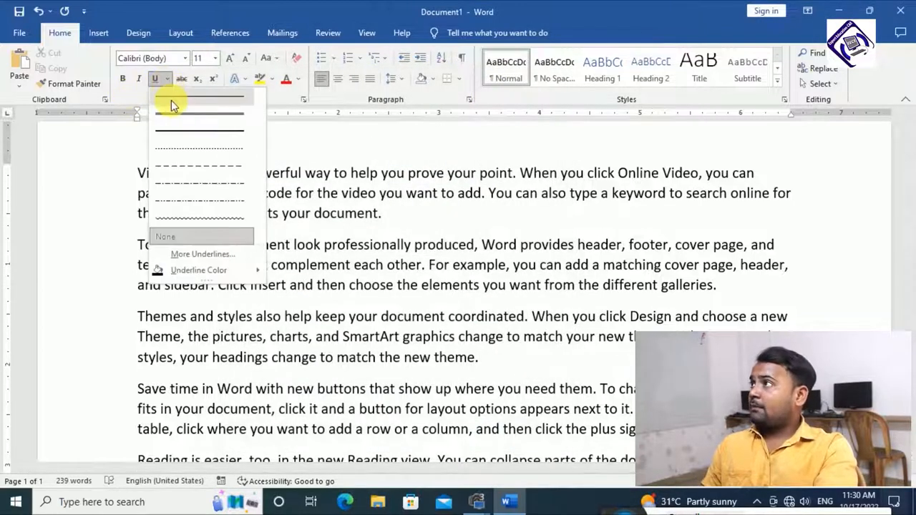
left_click(405, 226)
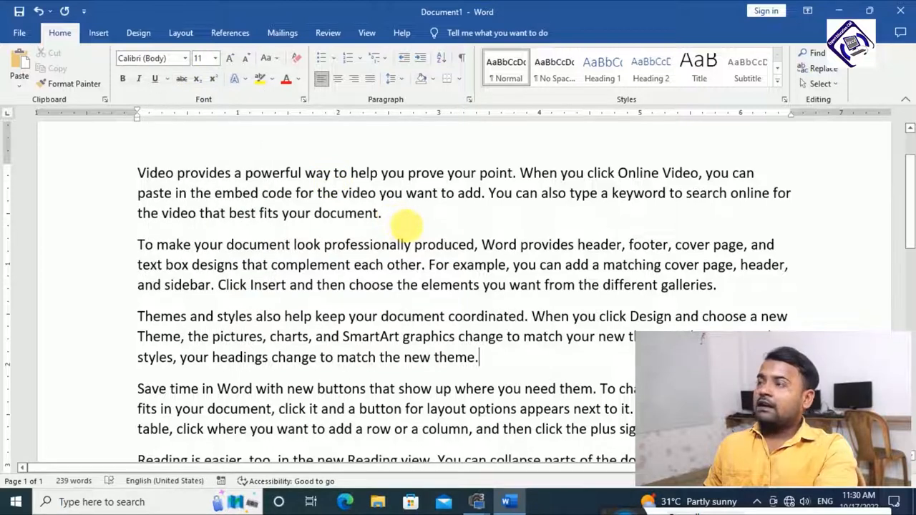
key("ctrl+a")
left_click(166, 78)
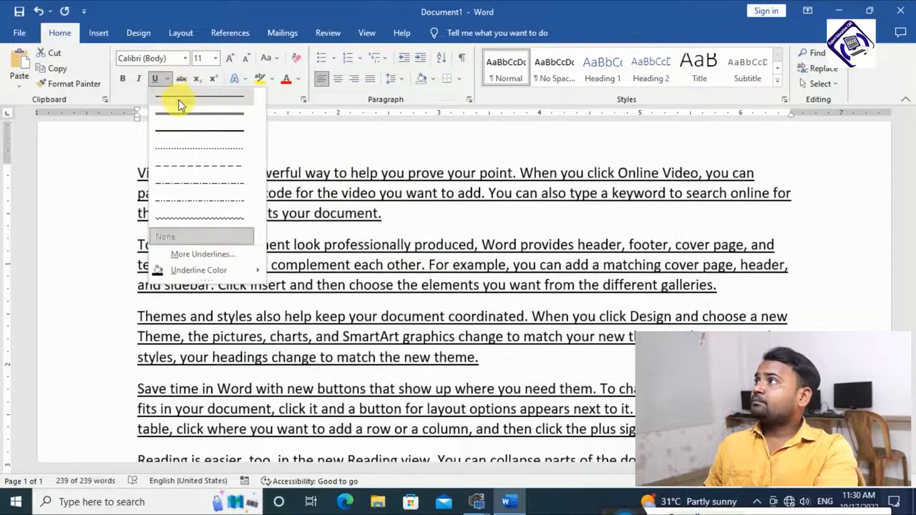
left_click(204, 98)
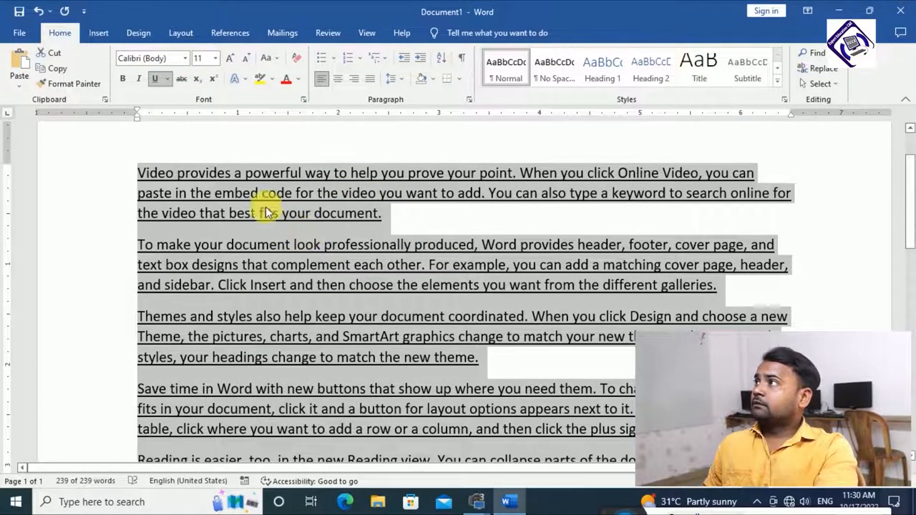
Change the selected text's underline to a double line and, after that, to a thick line
left_click(167, 78)
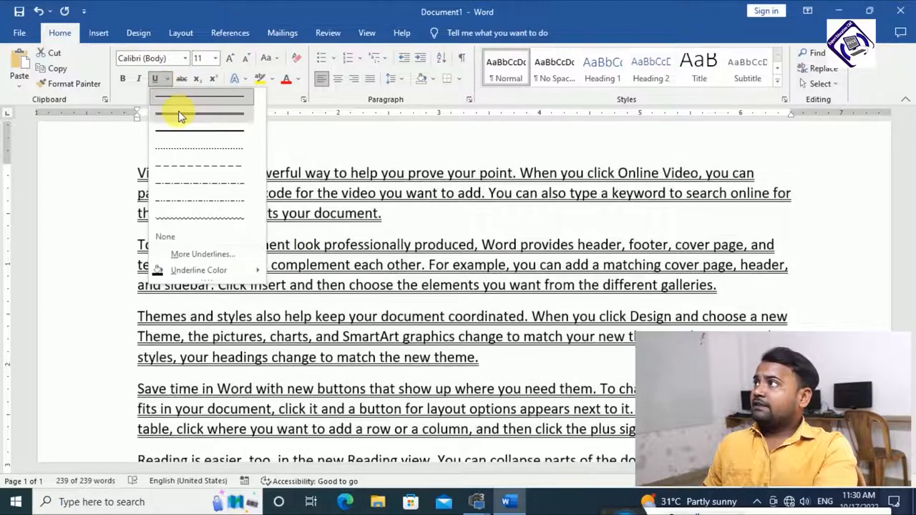
left_click(161, 115)
left_click(169, 78)
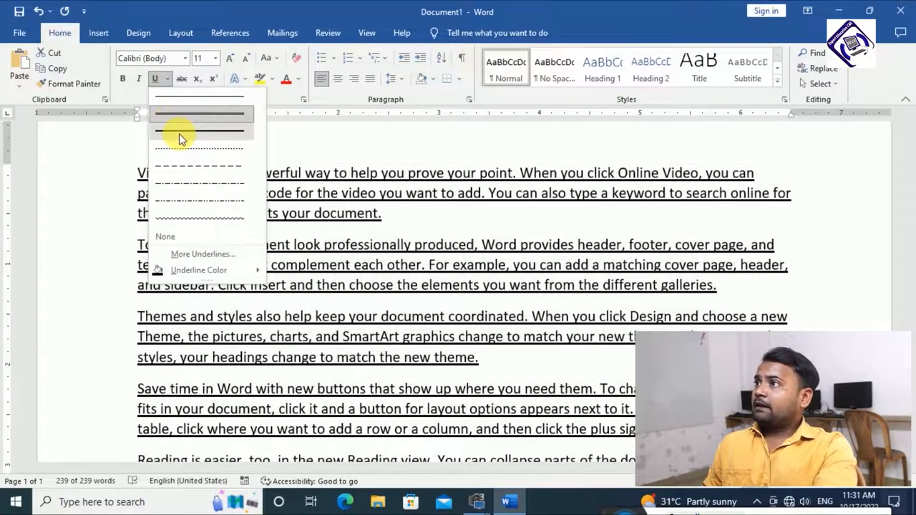
left_click(178, 127)
left_click(171, 83)
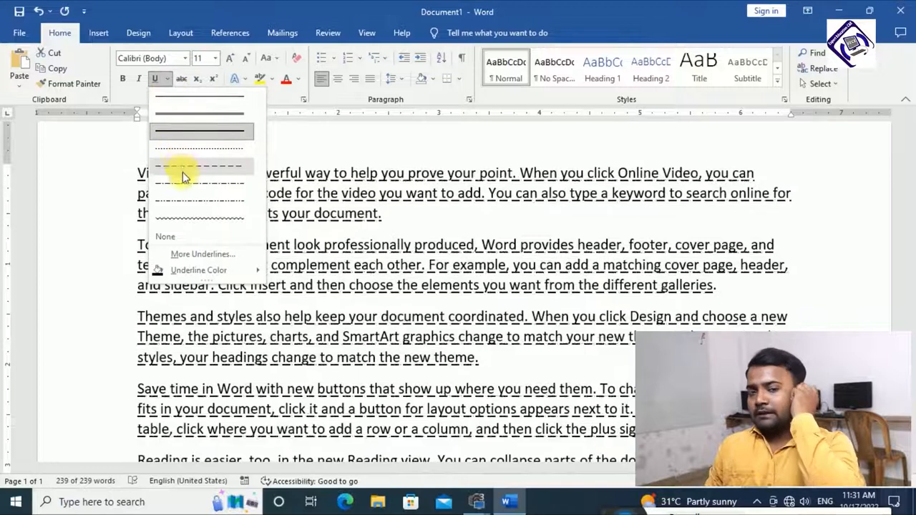
left_click(443, 264)
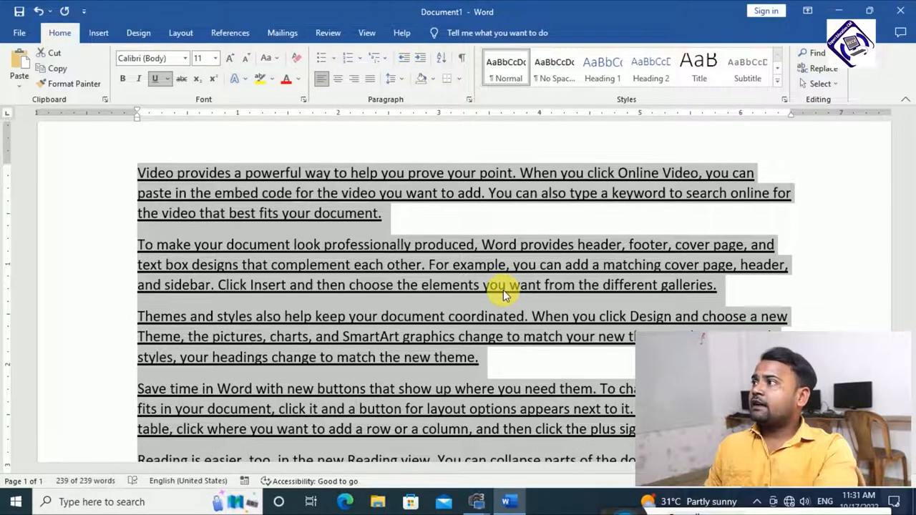
Set the selected text's underline style to Words only in the Font dialog and check the space after the first word
left_click(170, 79)
left_click(242, 255)
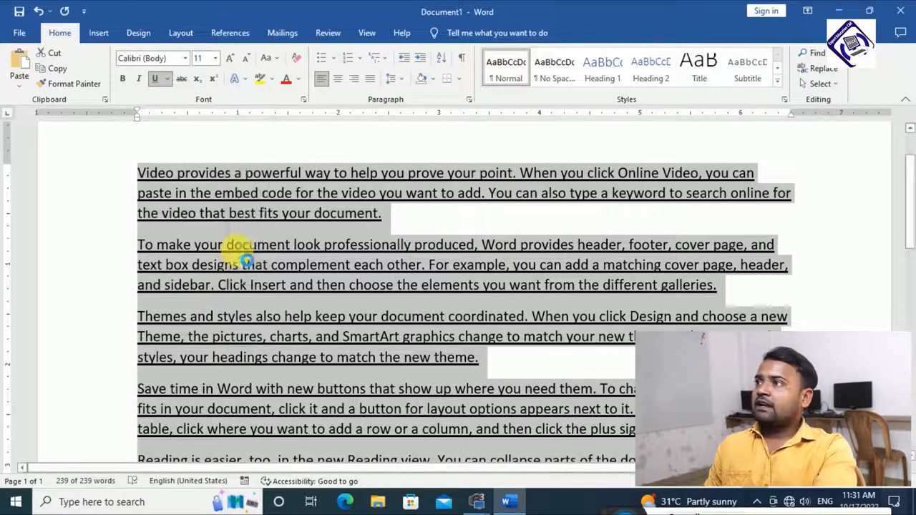
left_click_drag(342, 82, 363, 59)
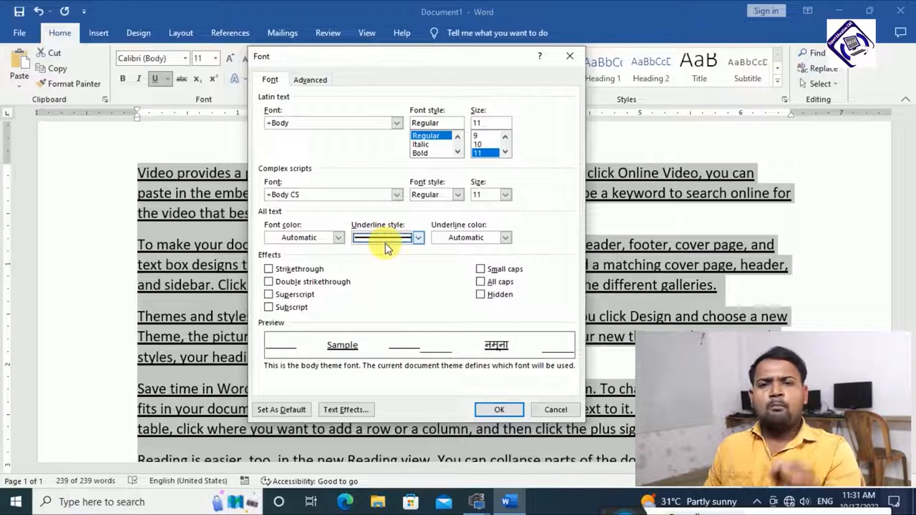
left_click(420, 242)
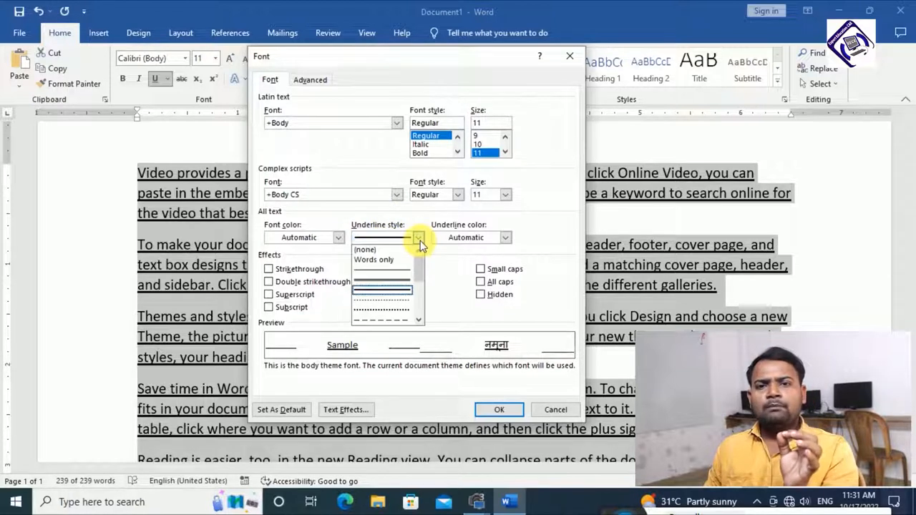
left_click(381, 260)
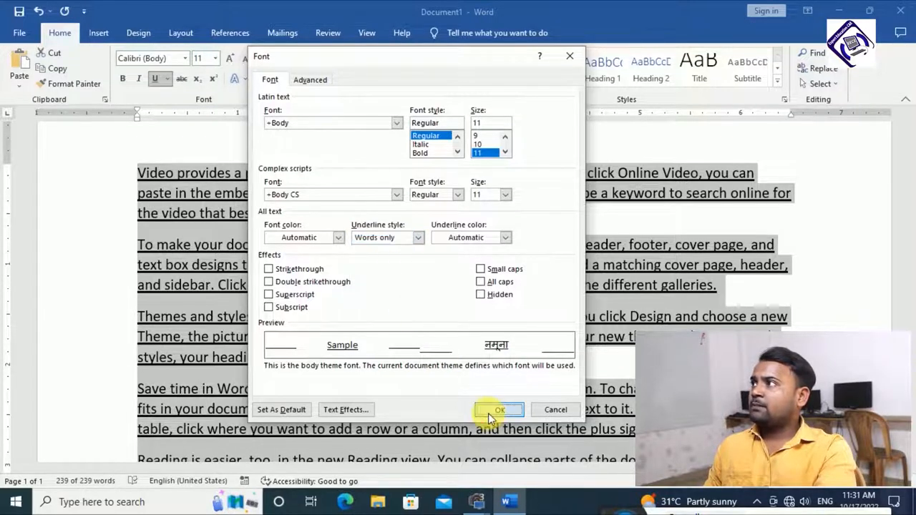
left_click(499, 409)
left_click(162, 193)
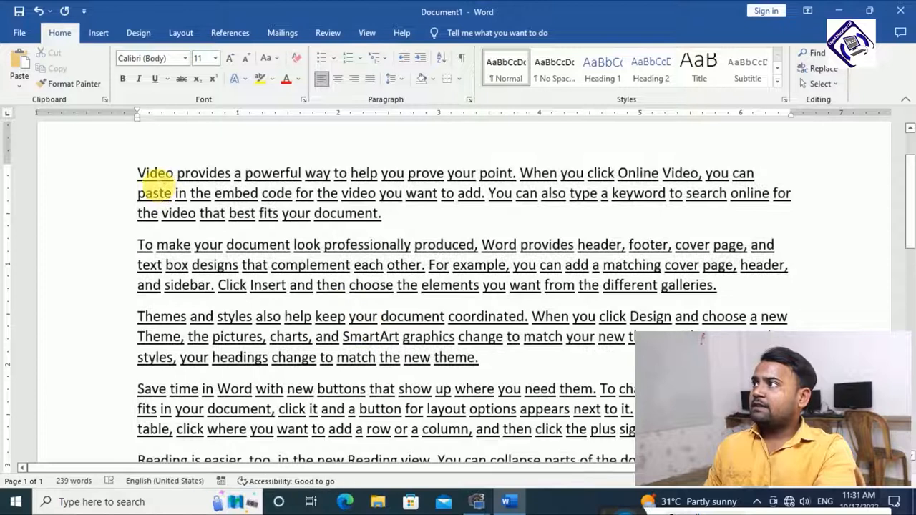
double_click(170, 173)
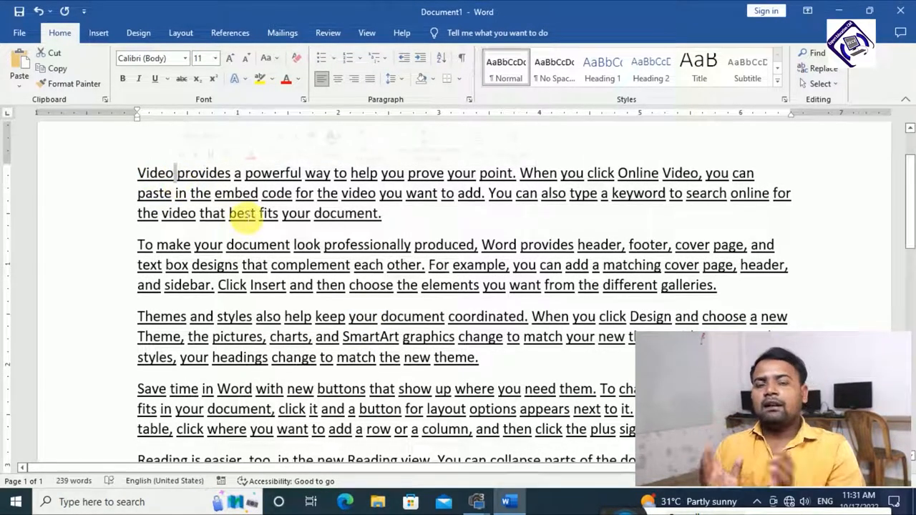
left_click(372, 285)
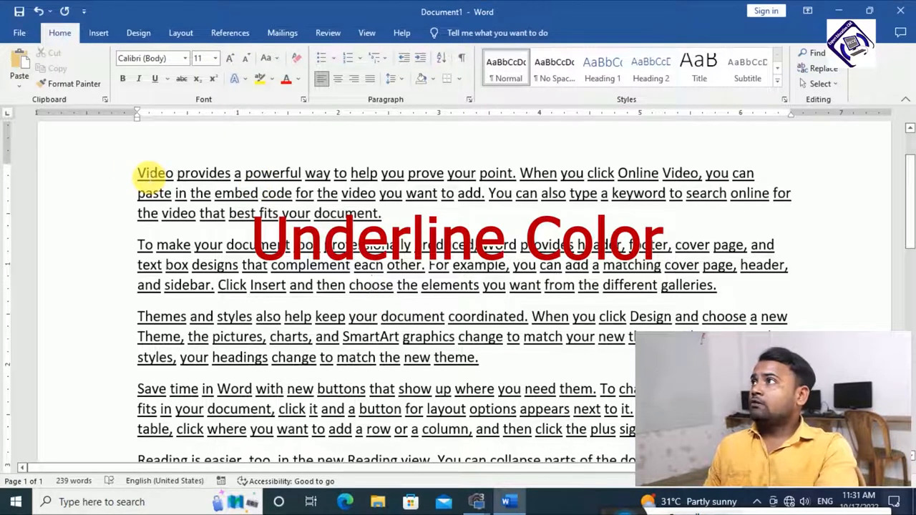
Select the whole document text and set its underline color to standard red in the Font dialog
key("ctrl+a")
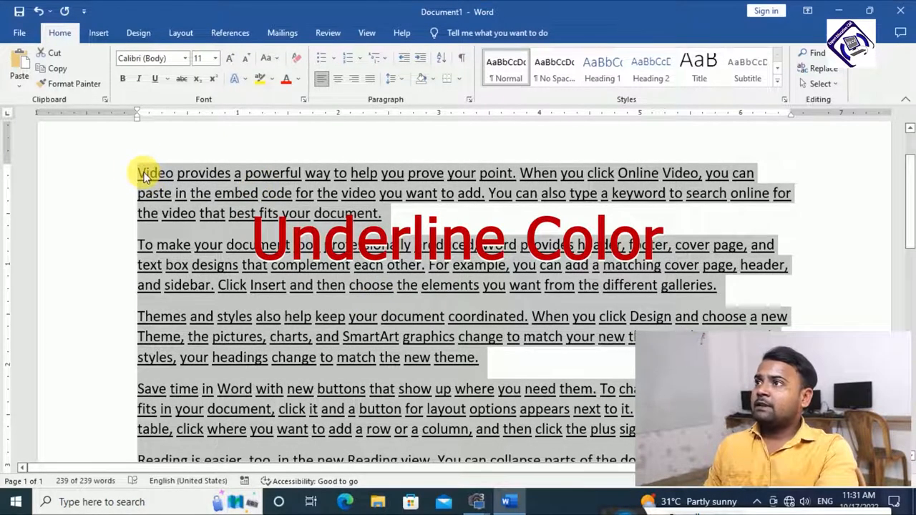
left_click(303, 100)
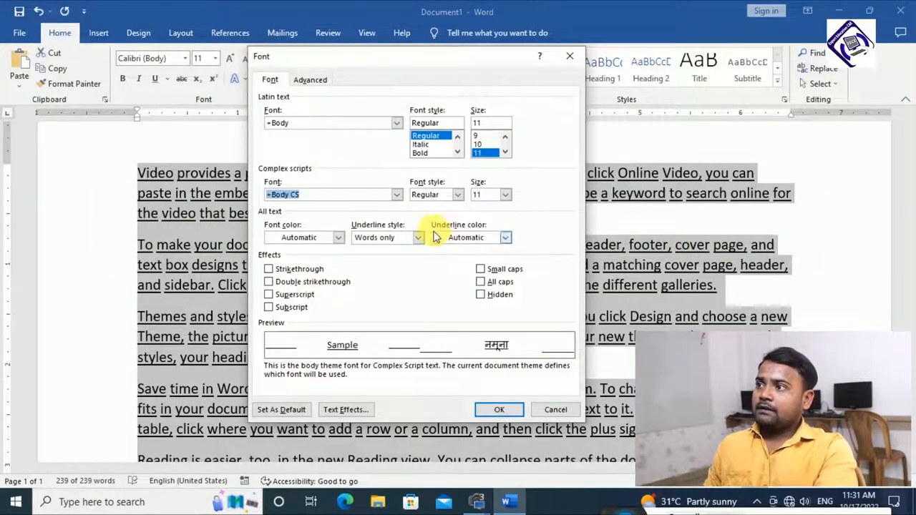
left_click(506, 238)
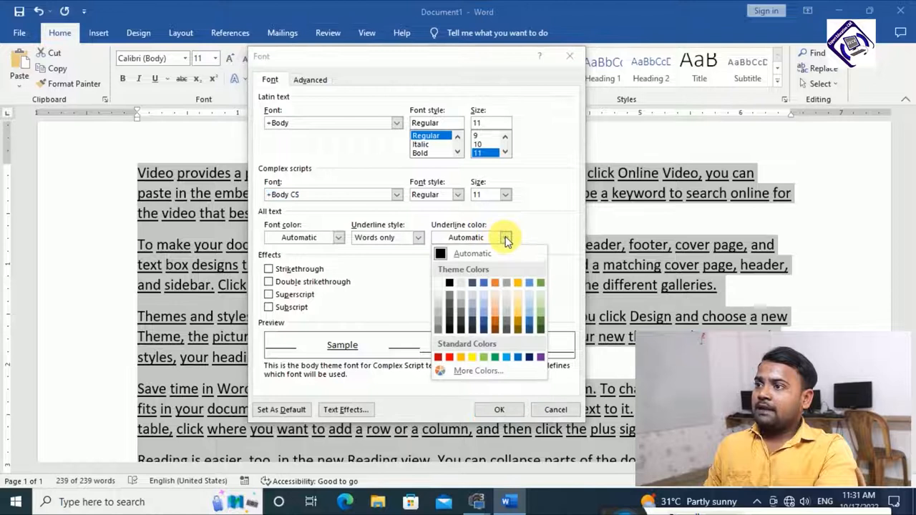
left_click(450, 357)
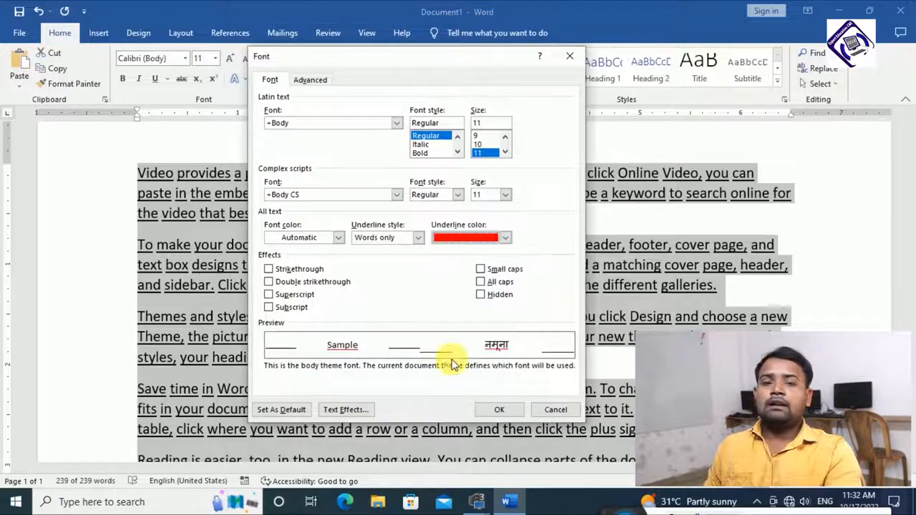
left_click(499, 410)
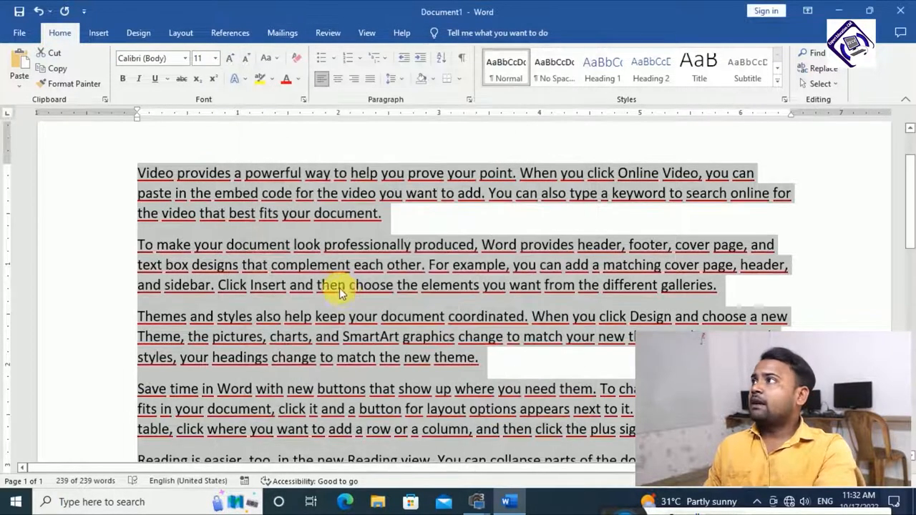
left_click(327, 290)
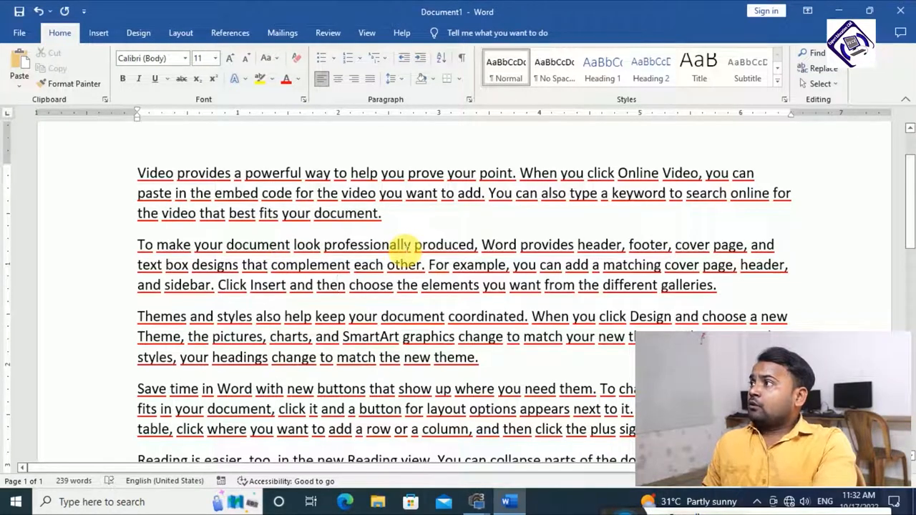
left_click(169, 80)
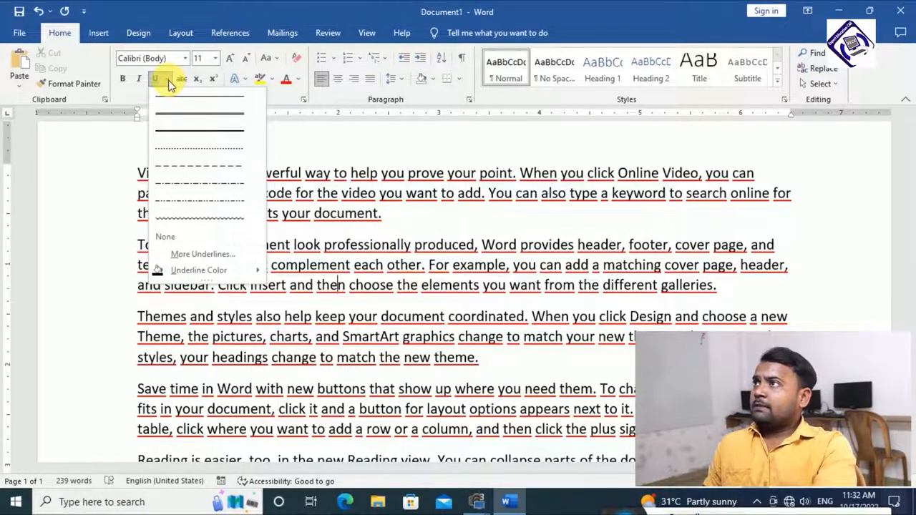
left_click(301, 100)
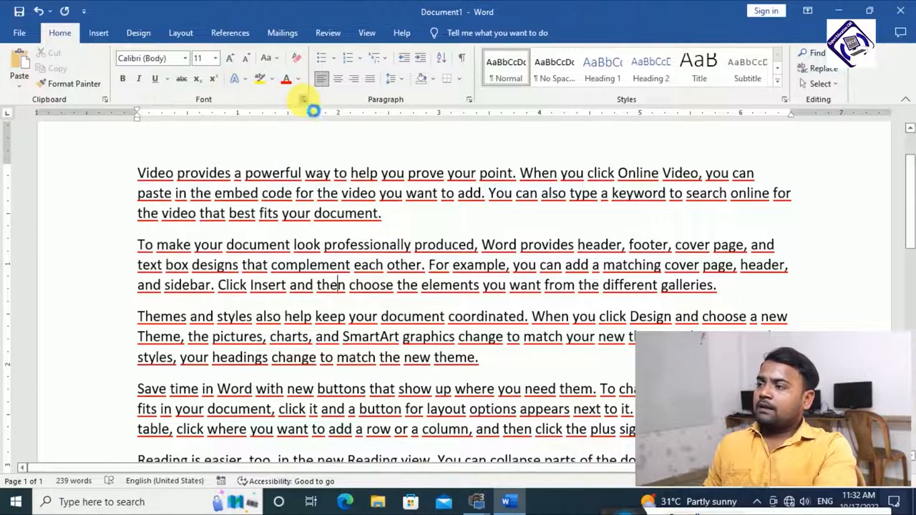
left_click_drag(429, 67, 550, 54)
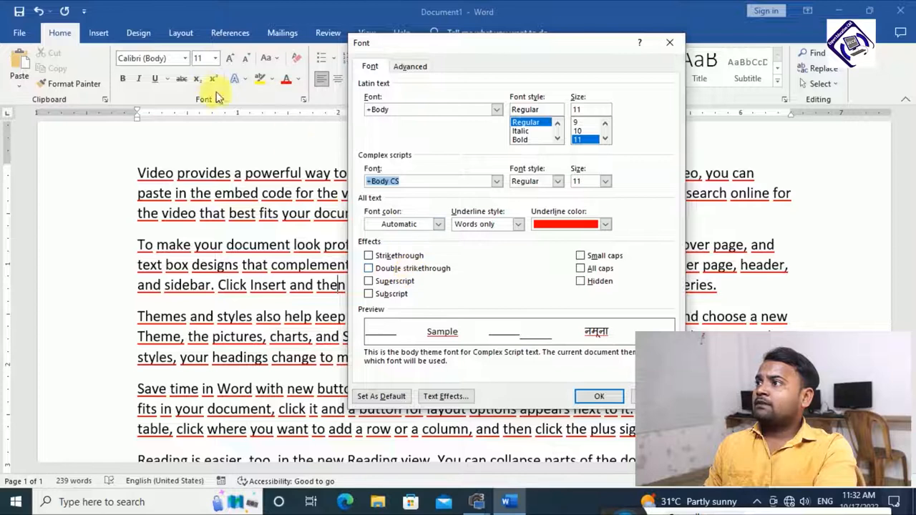
left_click(670, 42)
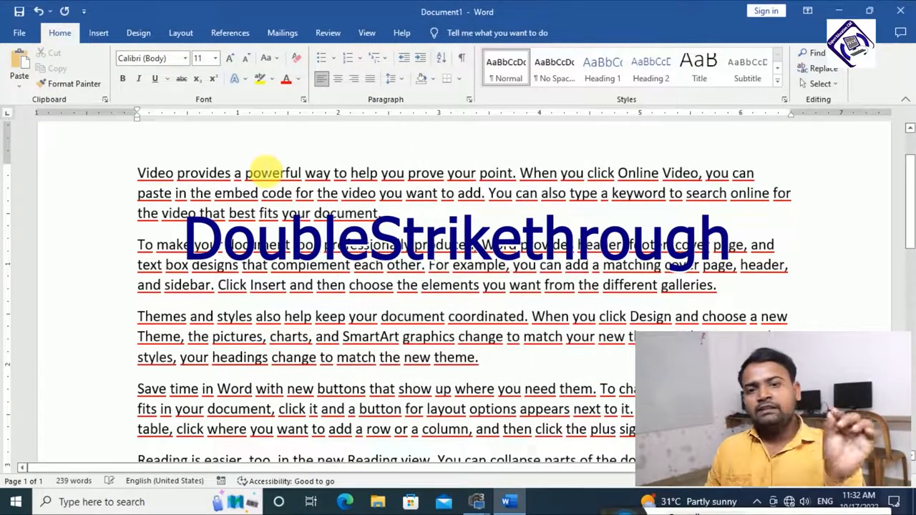
Apply strikethrough to the whole document text, and replace it with the Double strikethrough effect in the Font dialog
key("ctrl+a")
left_click(181, 79)
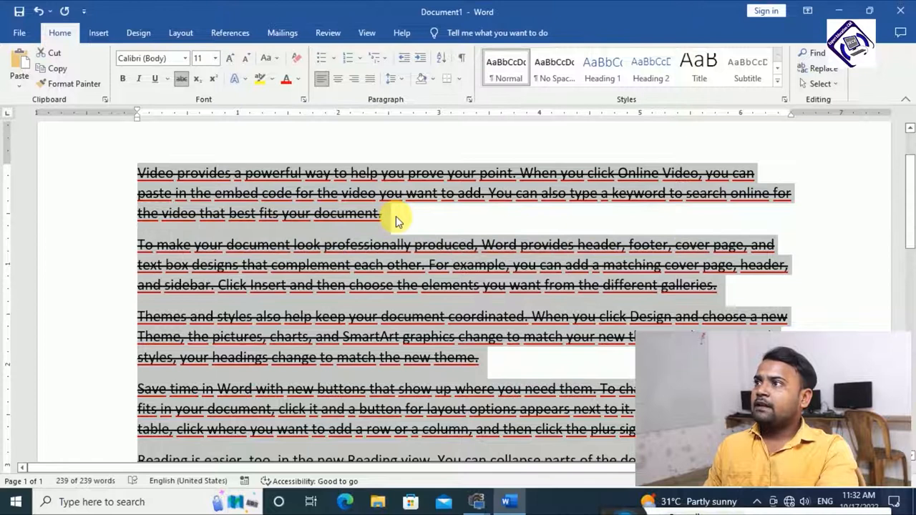
left_click(304, 99)
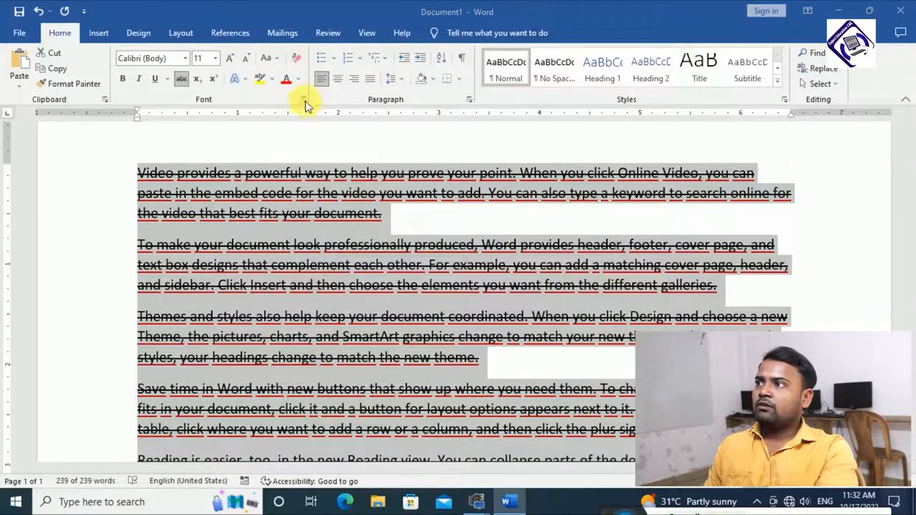
left_click(367, 257)
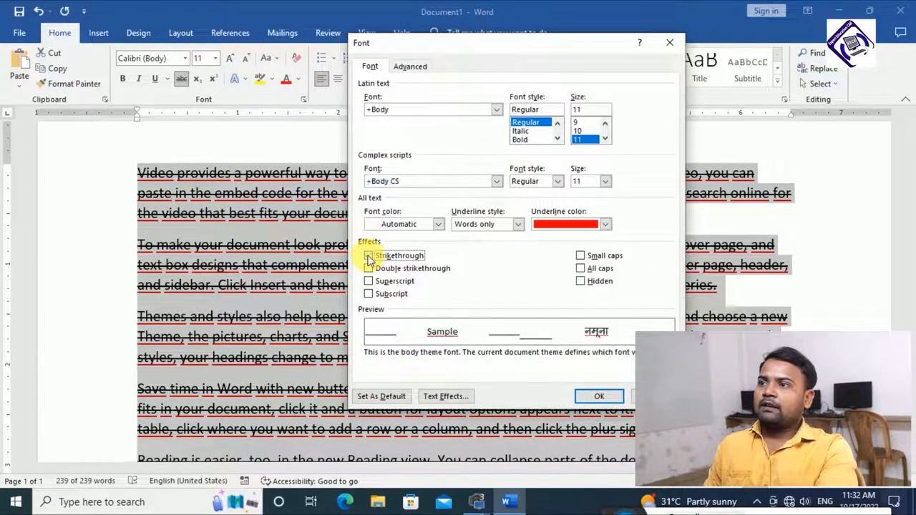
left_click(368, 269)
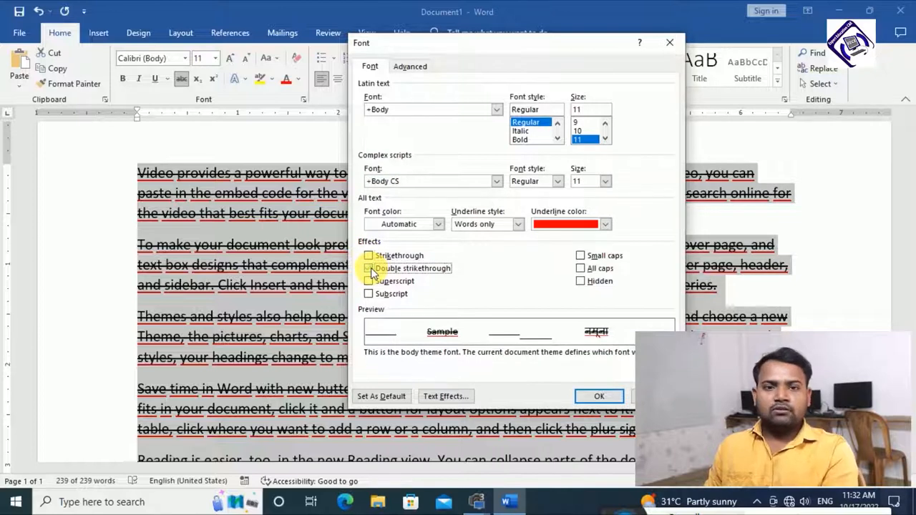
left_click(594, 397)
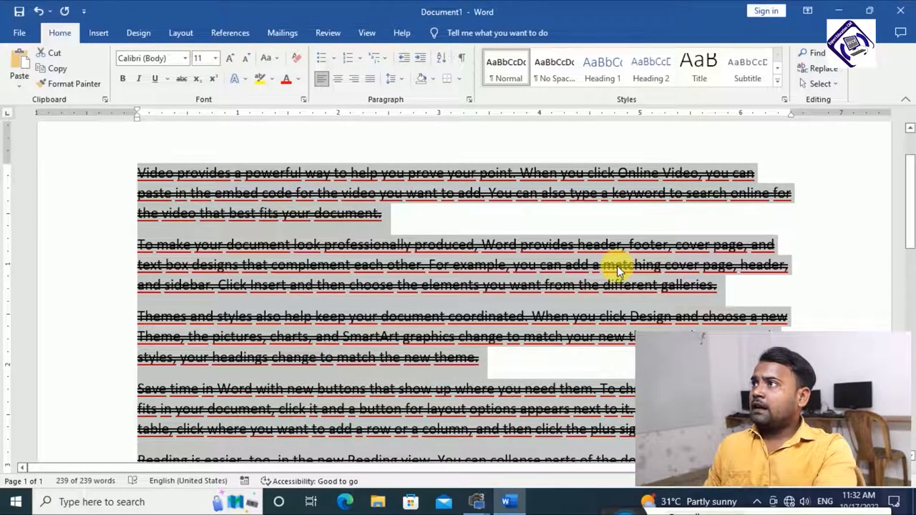
Clear the Double strikethrough effect from the selected text, apply the Hidden effect and check the page
left_click(305, 101)
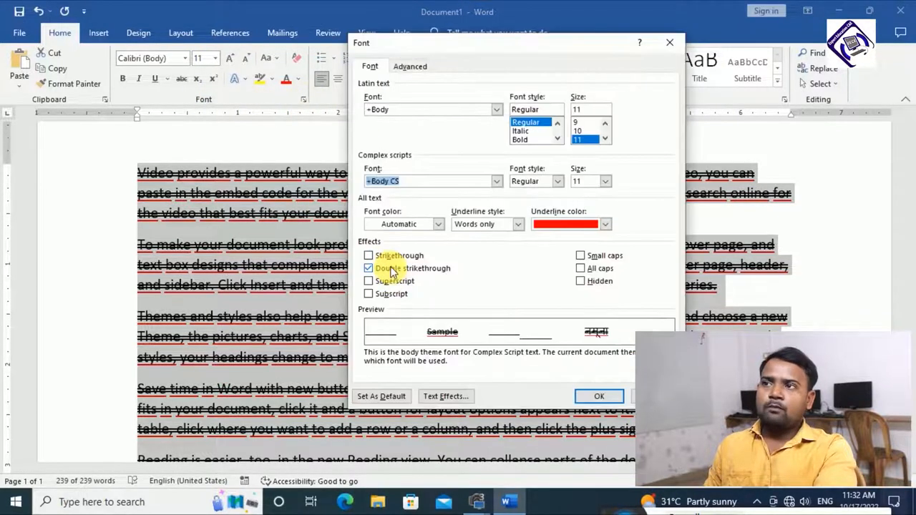
left_click(392, 269)
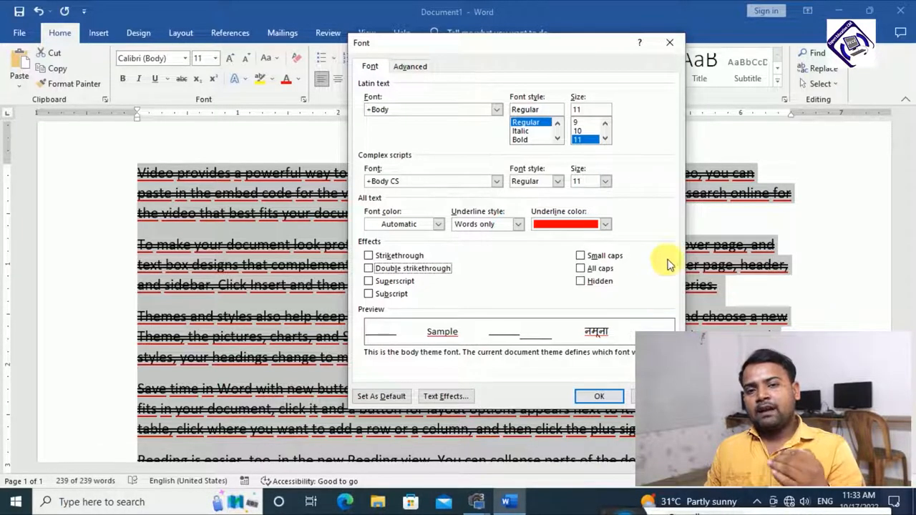
left_click(601, 284)
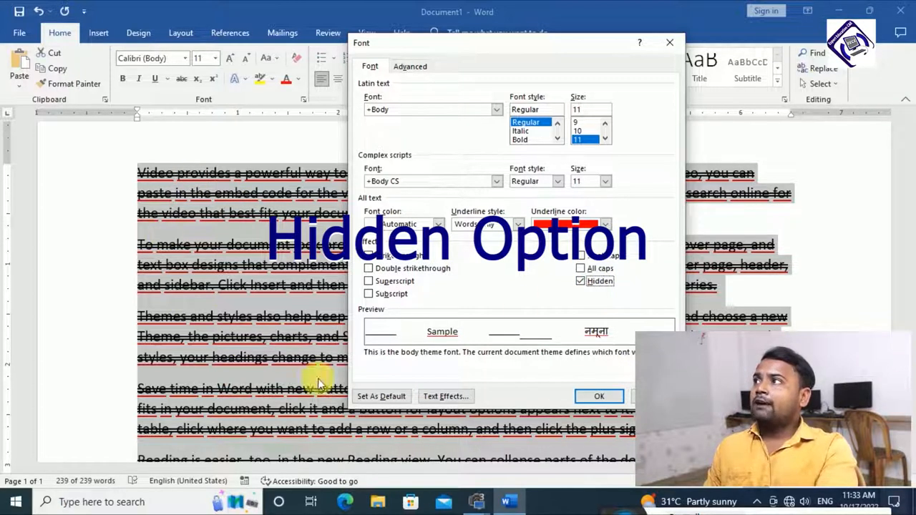
left_click(600, 397)
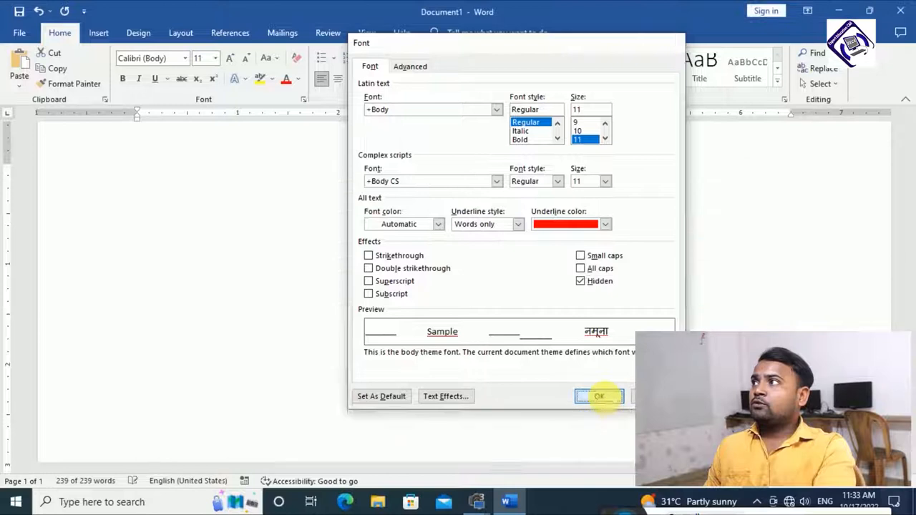
left_click_drag(909, 188, 907, 315)
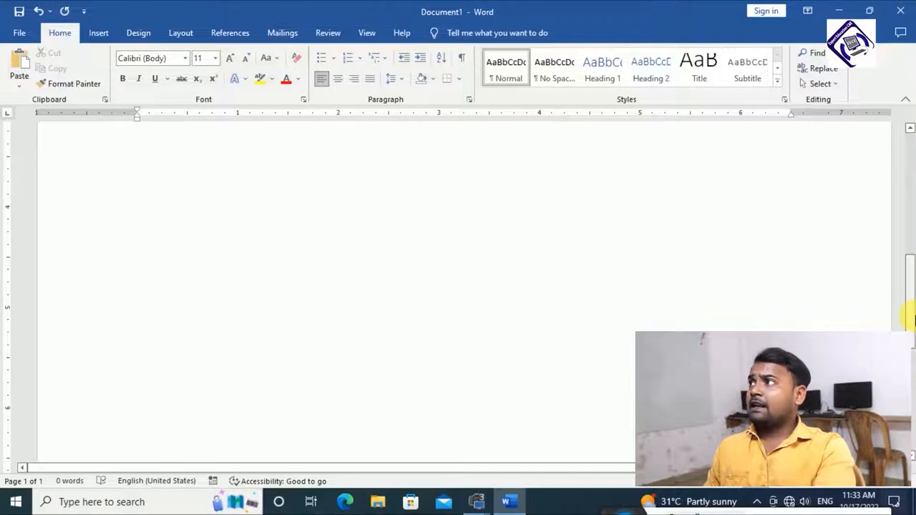
left_click_drag(908, 315, 908, 164)
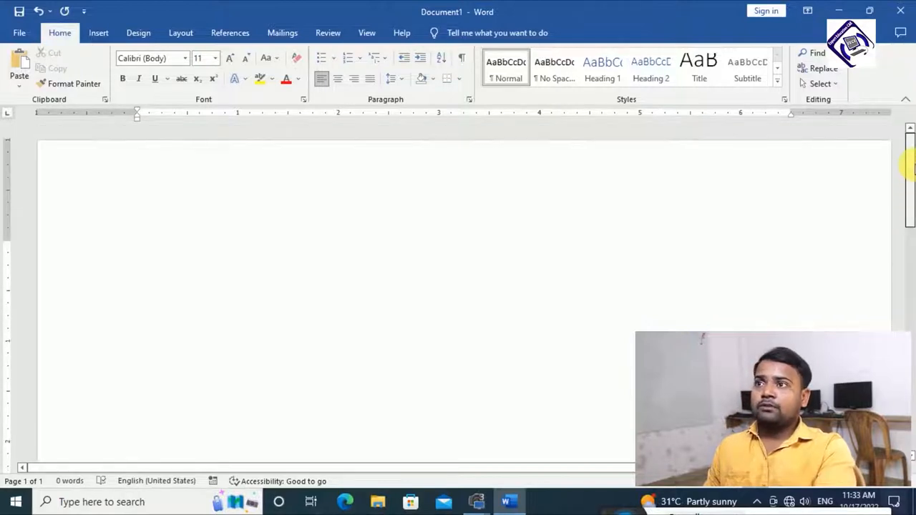
Select the whole document's hidden text and turn off its Hidden effect in the Font dialog
left_click(304, 100)
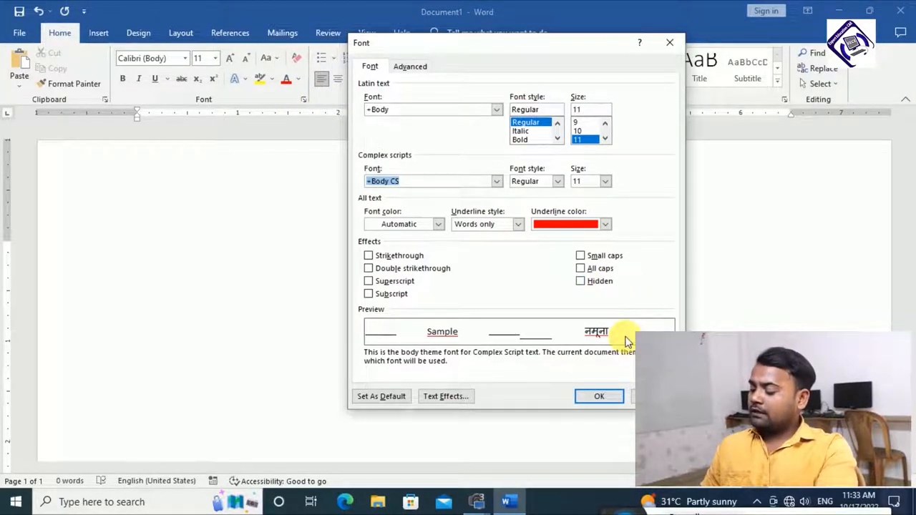
left_click(670, 42)
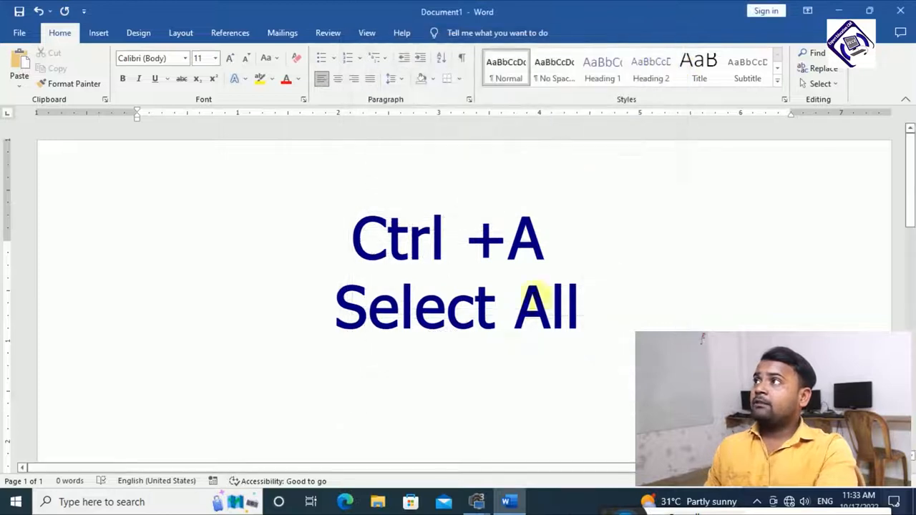
key("ctrl+a")
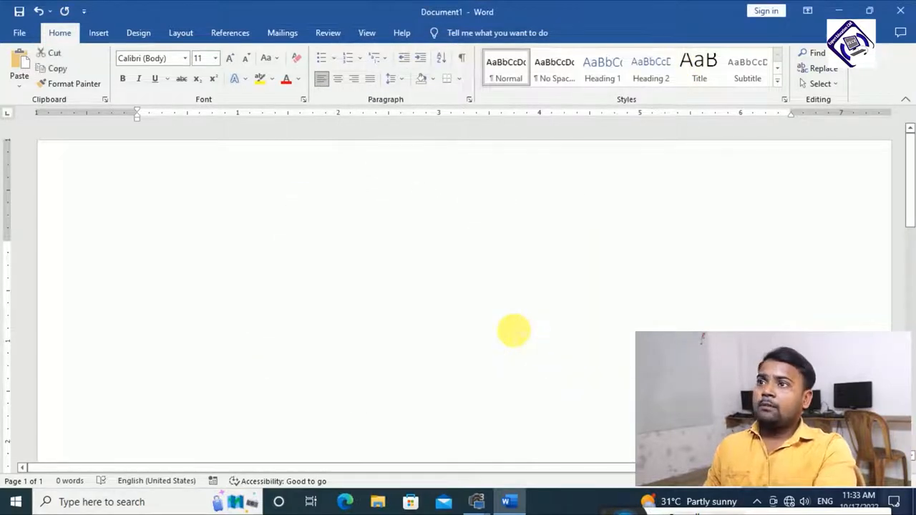
left_click(304, 99)
left_click(599, 281)
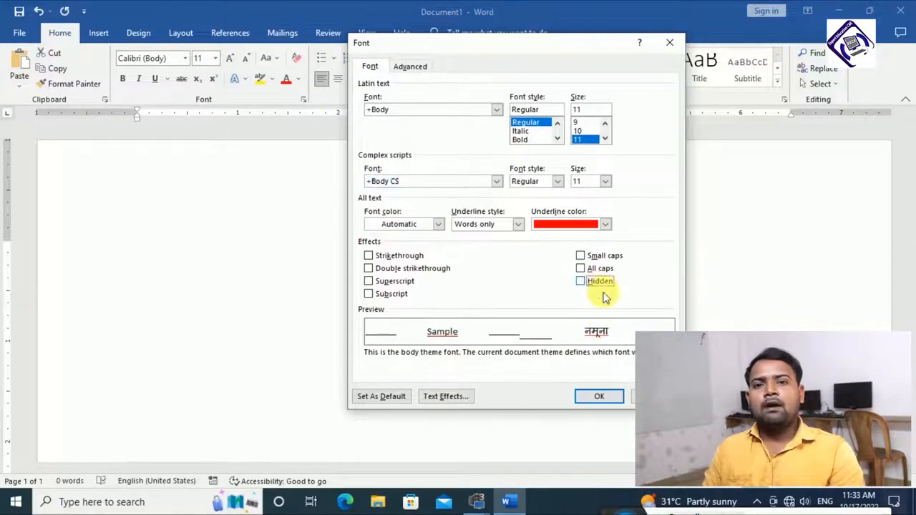
left_click(605, 397)
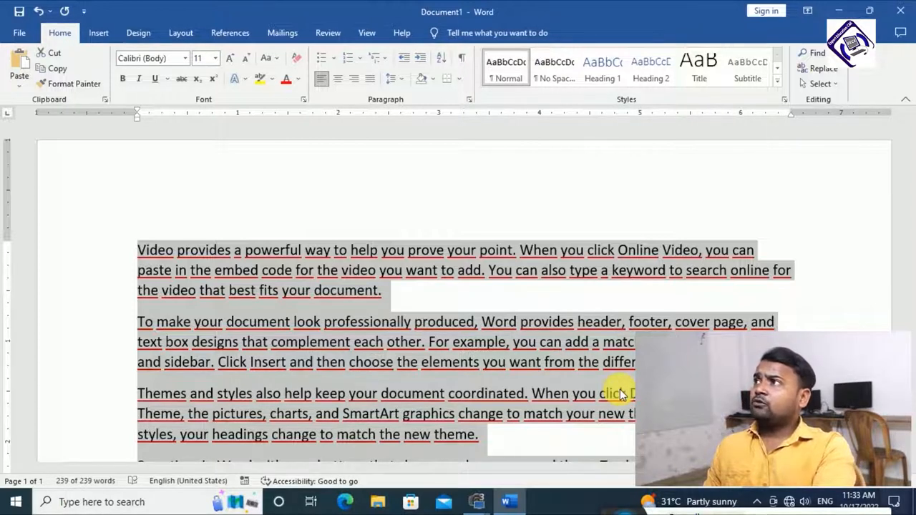
Look through the Font dialog's text effects, covering text fill, text outline and the shadow, reflection and glow group
left_click(304, 100)
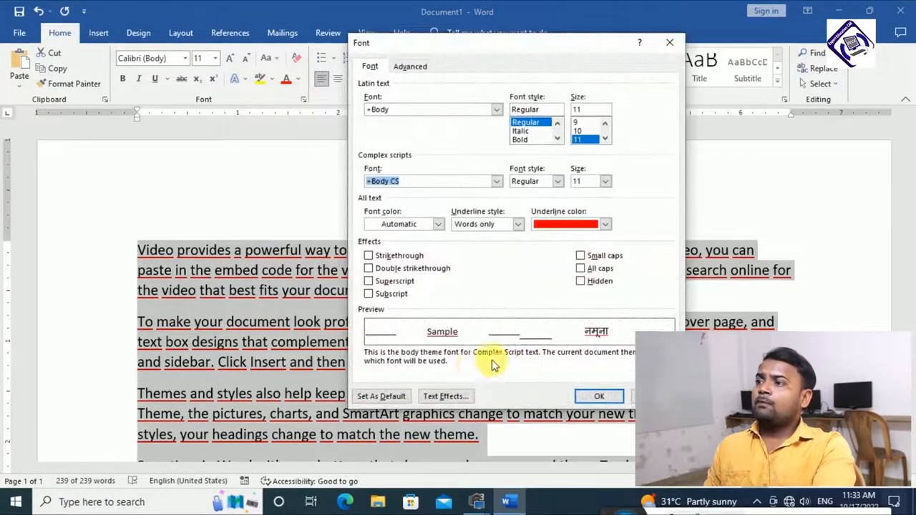
left_click(445, 396)
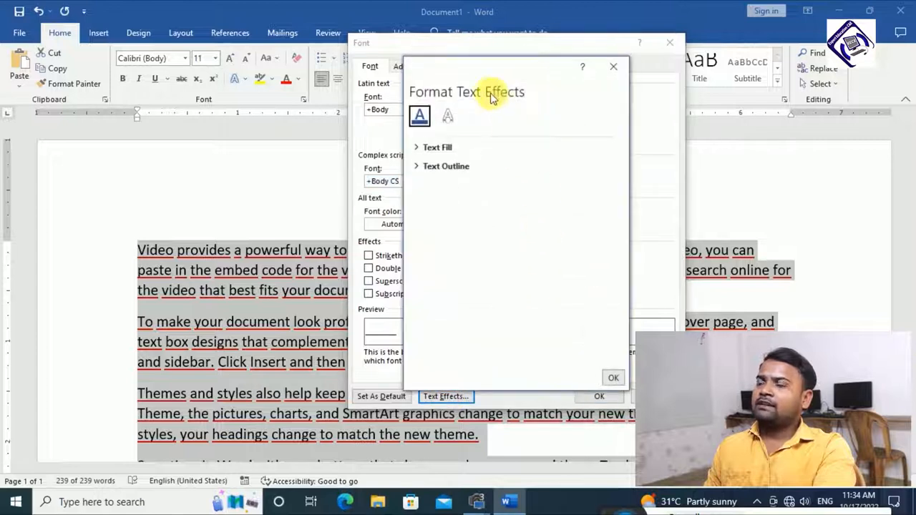
left_click(436, 148)
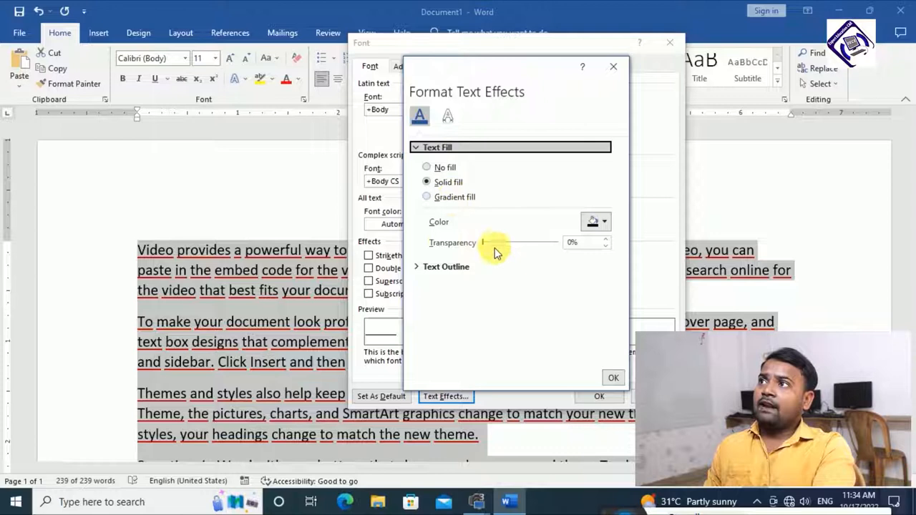
left_click(448, 267)
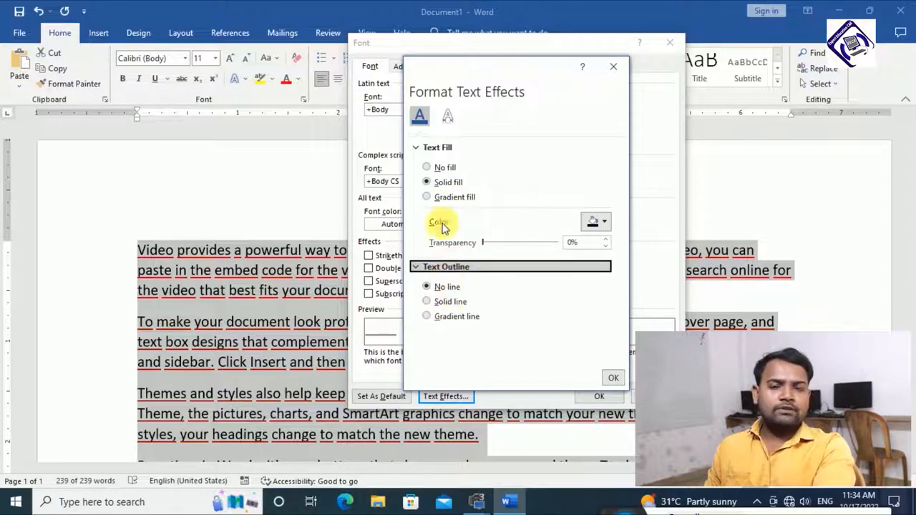
left_click(446, 114)
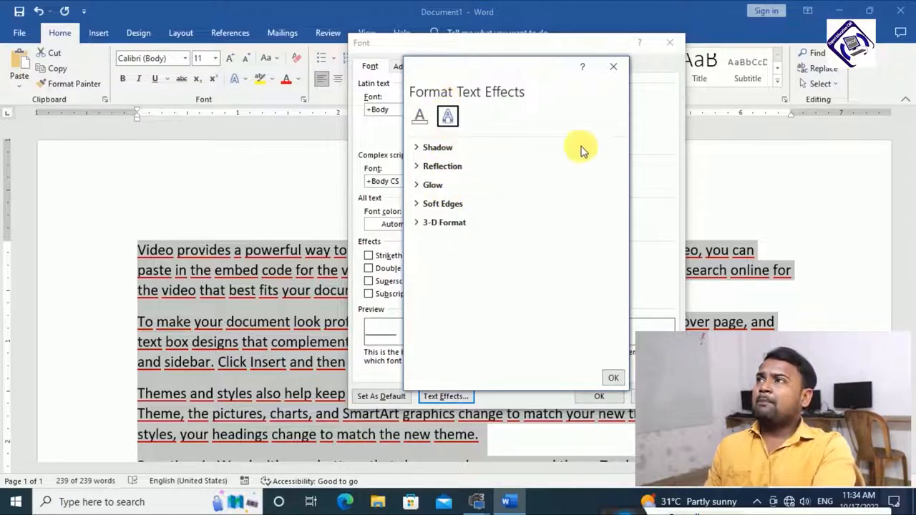
left_click(617, 71)
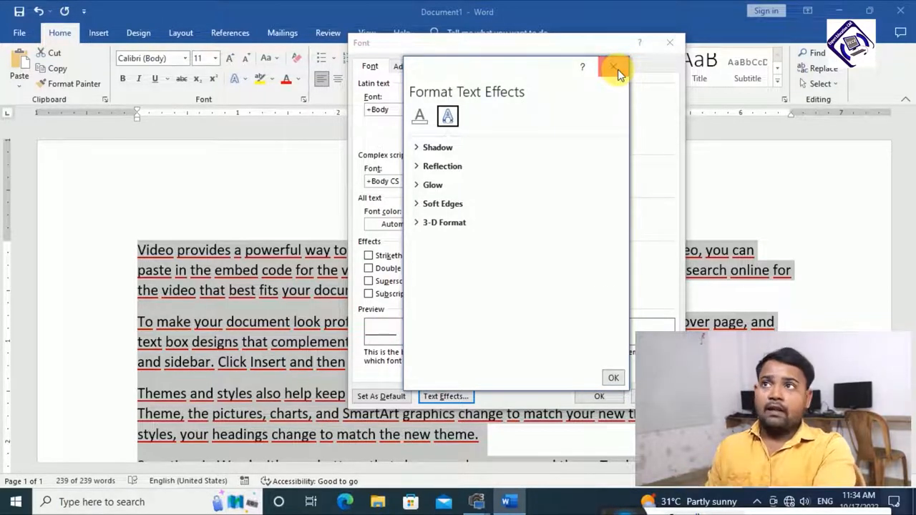
Show the Font dialog's advanced character spacing settings, keeping the whole dialog in view
left_click_drag(528, 44, 689, 67)
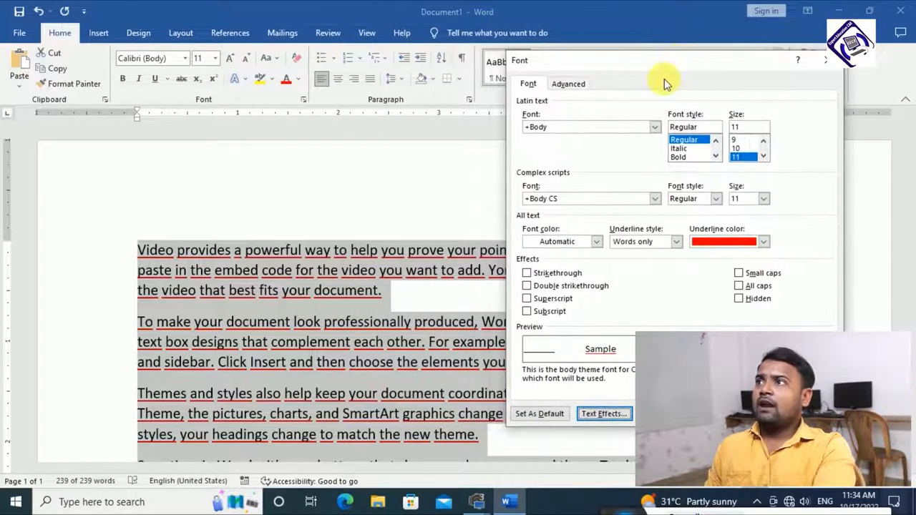
left_click(573, 85)
left_click_drag(565, 62, 295, 55)
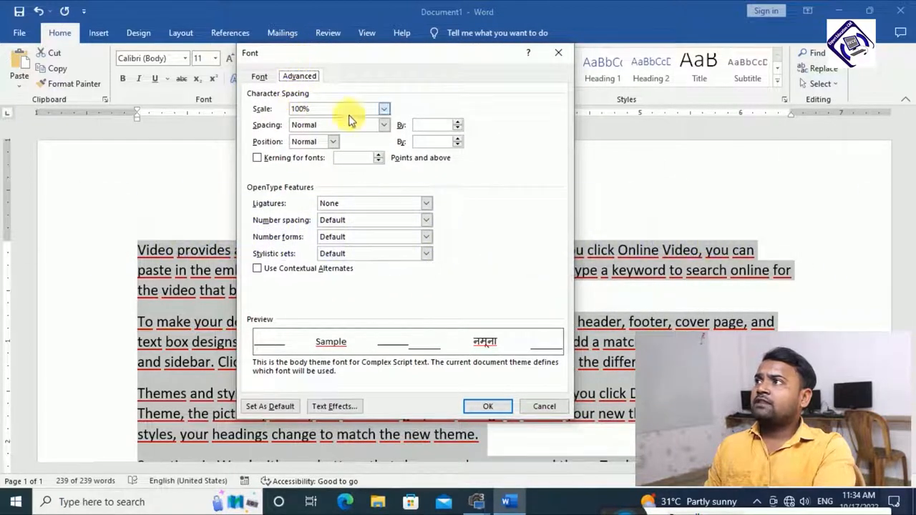
Try a character scale of 200% in the dialog's preview and set the scale back to 100%
left_click(385, 109)
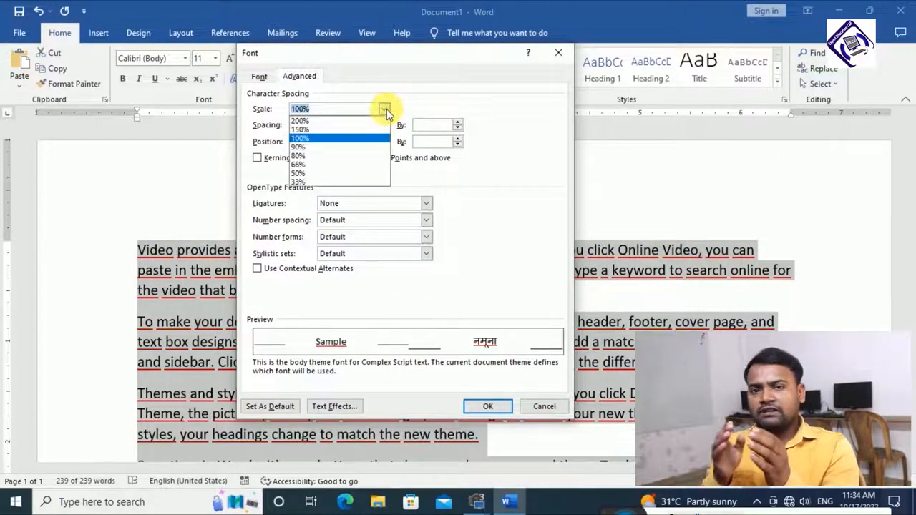
left_click(326, 121)
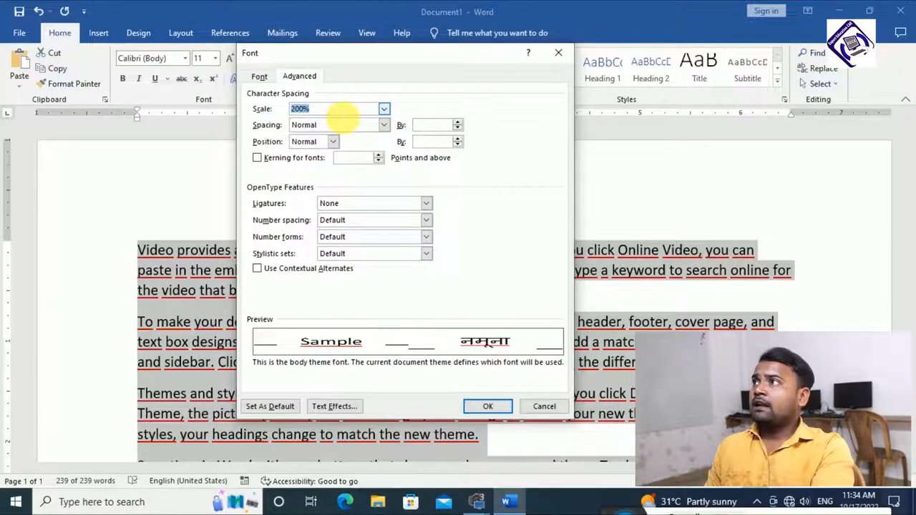
left_click(384, 108)
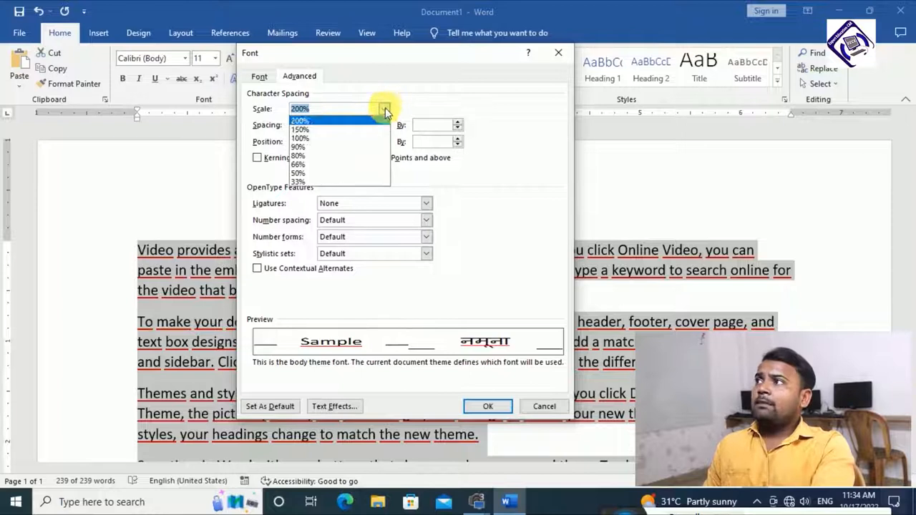
left_click(349, 139)
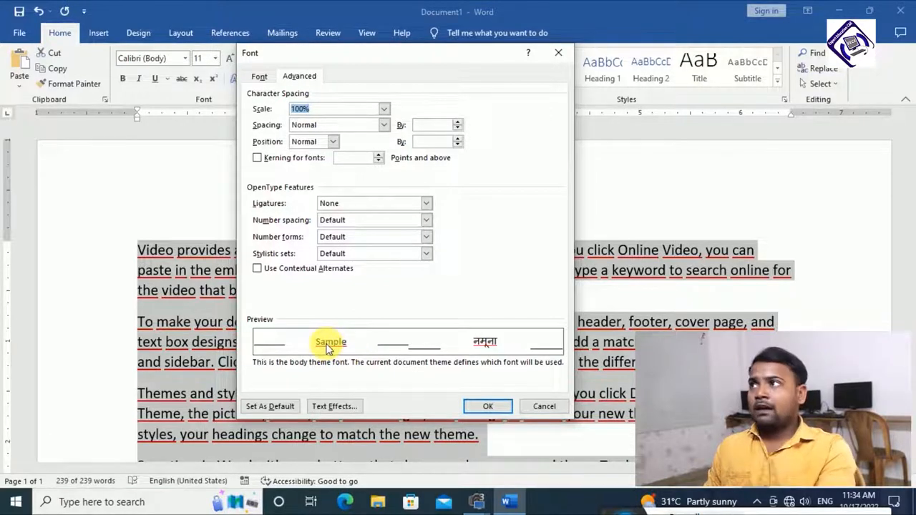
Set the selected text's character spacing to Expanded by 2.3 pt in the Font dialog
left_click(384, 127)
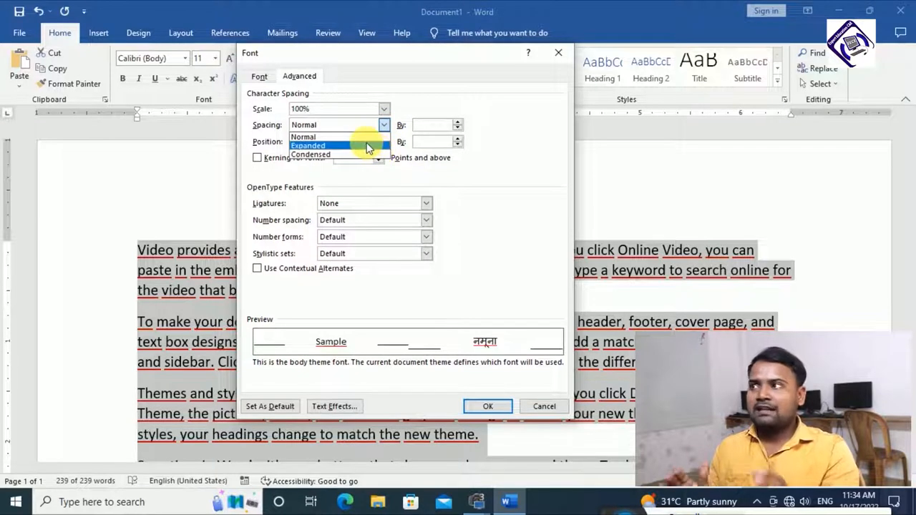
left_click(366, 146)
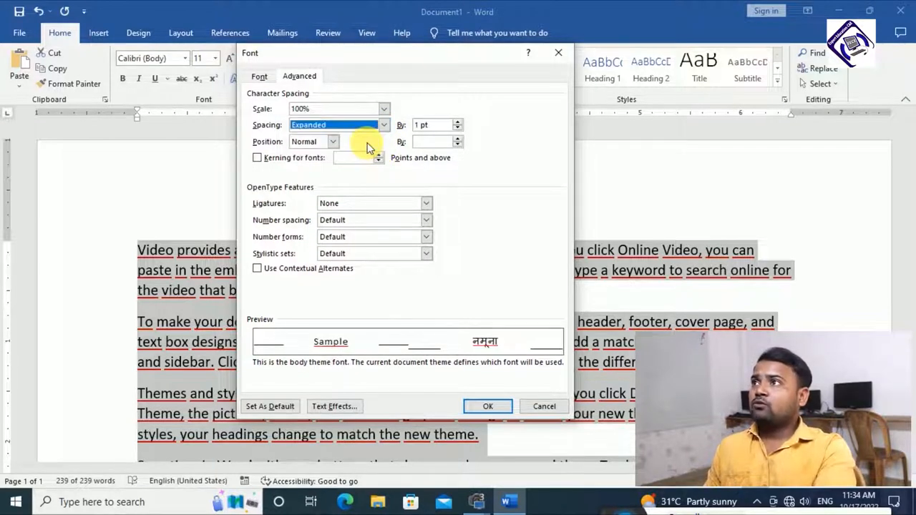
left_click(456, 125)
left_click(457, 124)
left_click(457, 124)
left_click(457, 124)
left_click(457, 124)
left_click(458, 123)
left_click(458, 123)
left_click(457, 124)
left_click(457, 123)
left_click(457, 123)
left_click(457, 124)
left_click(457, 124)
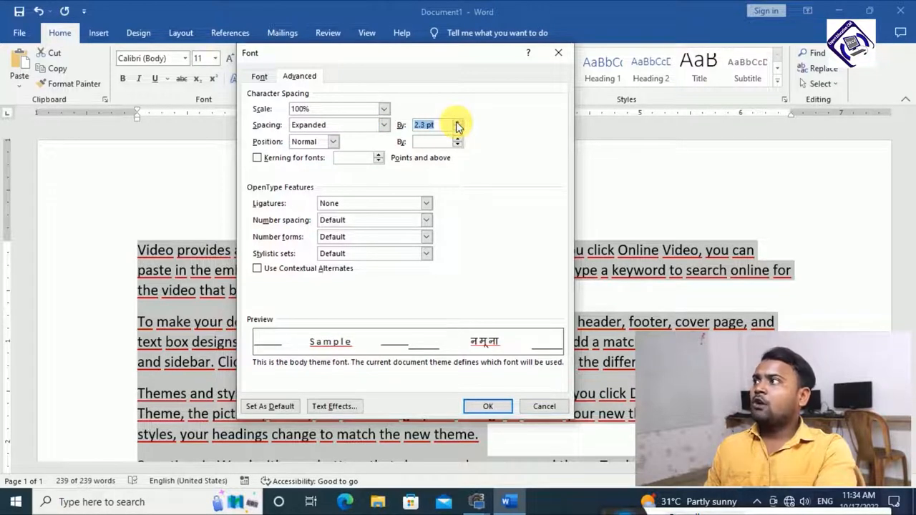
Apply Expanded character spacing of 3.3 pt to the selected text and undo it
left_click(456, 124)
left_click(457, 125)
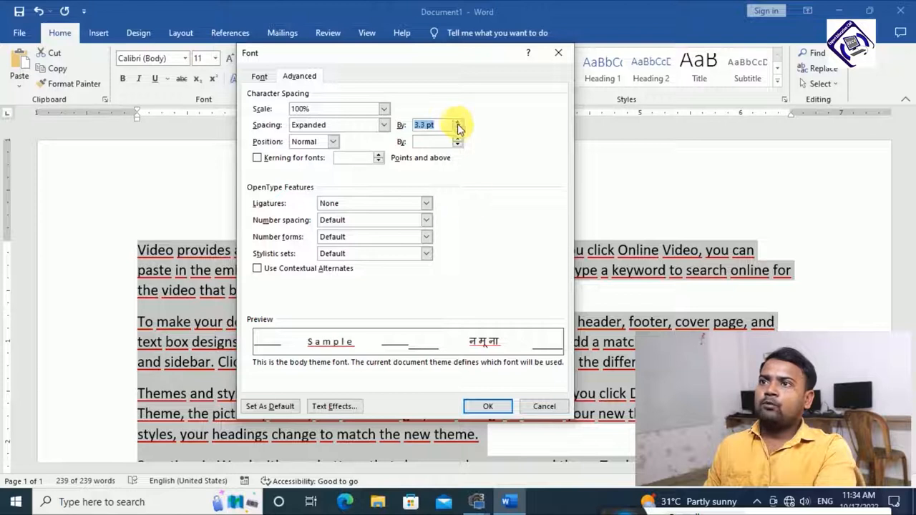
left_click(487, 406)
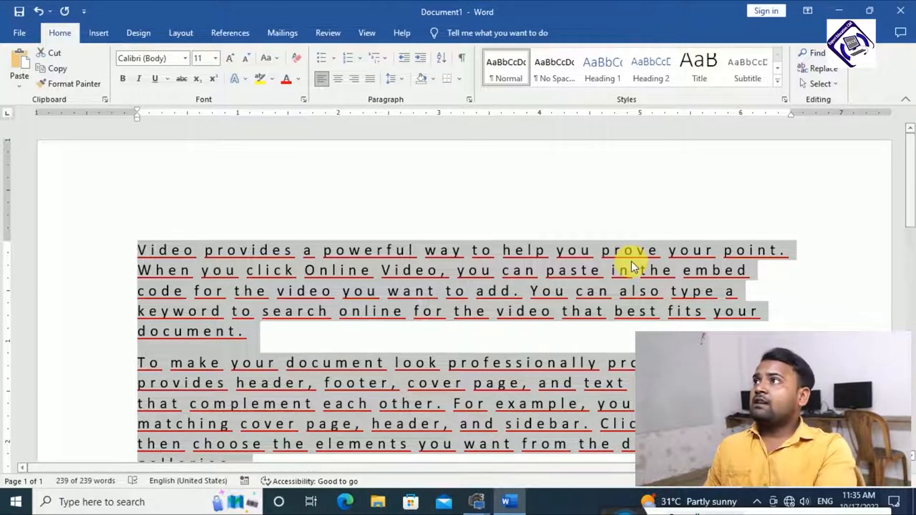
key("ctrl+z")
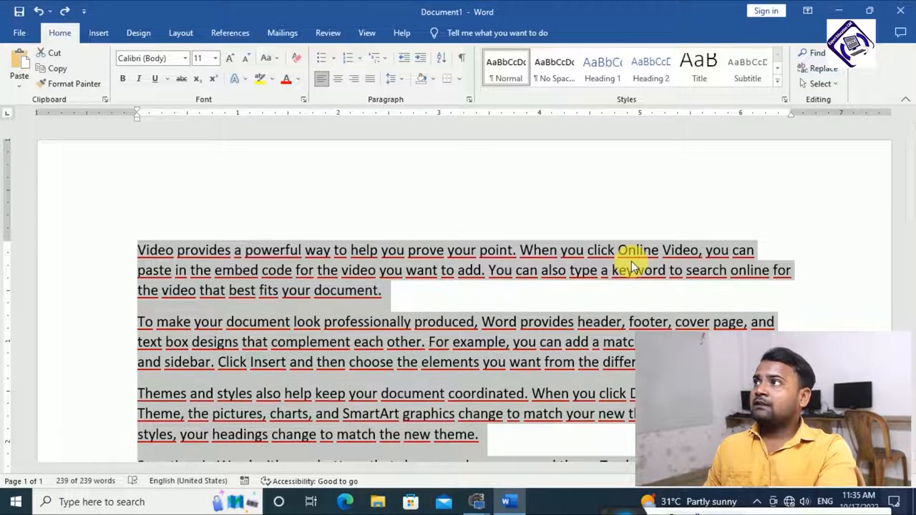
Apply Condensed character spacing with an adjusted point amount to the selected text and undo it
left_click(303, 99)
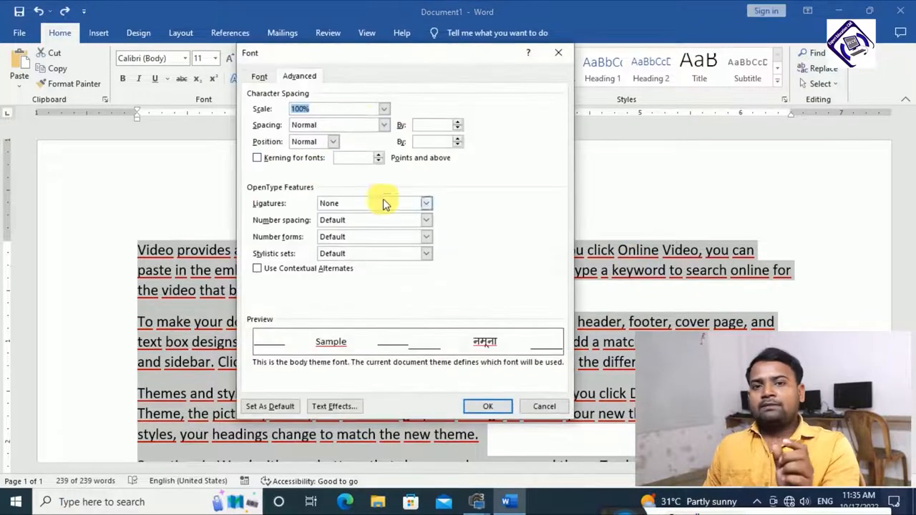
left_click(385, 126)
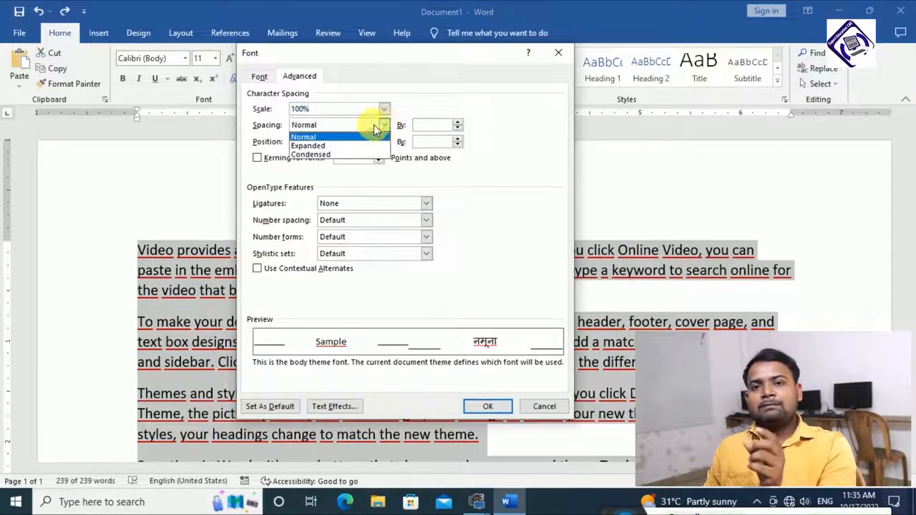
left_click(349, 155)
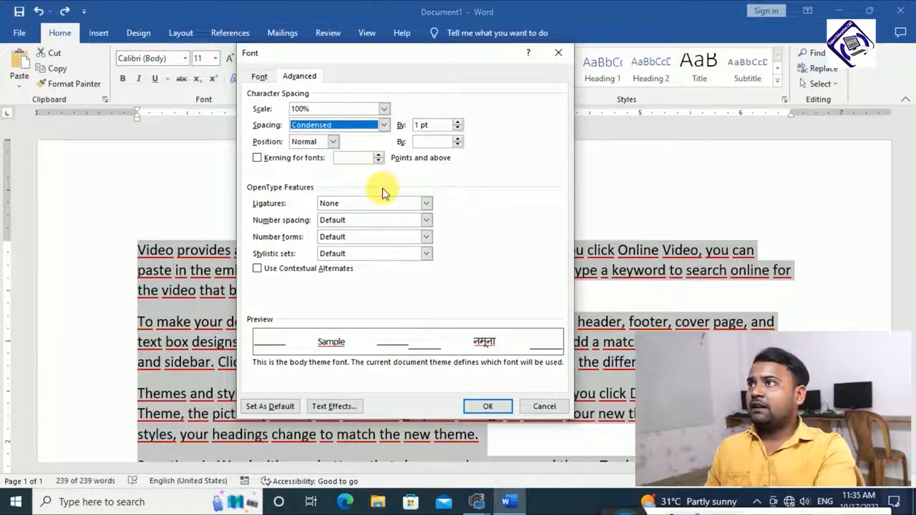
key("Tab")
left_click(458, 127)
left_click(459, 127)
left_click(459, 123)
left_click(459, 123)
left_click(459, 123)
left_click(458, 123)
left_click(459, 122)
left_click(458, 122)
left_click(459, 122)
left_click(456, 128)
left_click(457, 128)
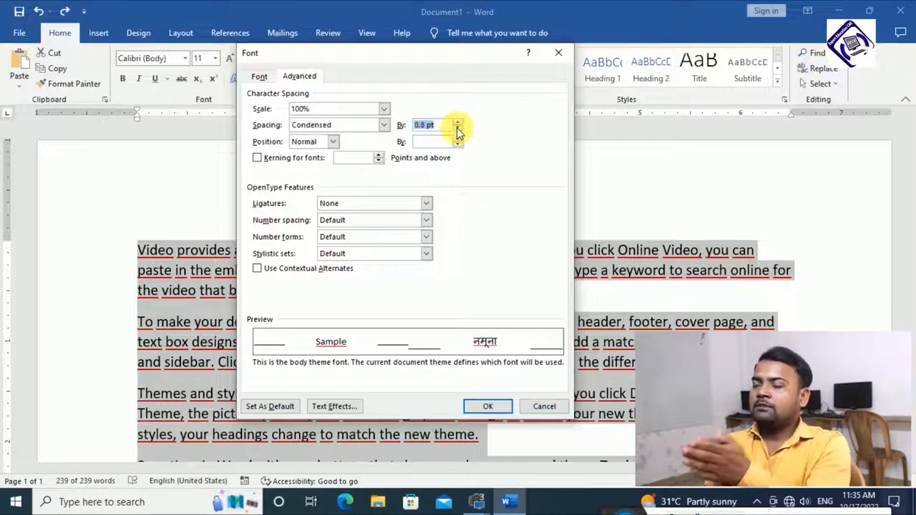
left_click(488, 405)
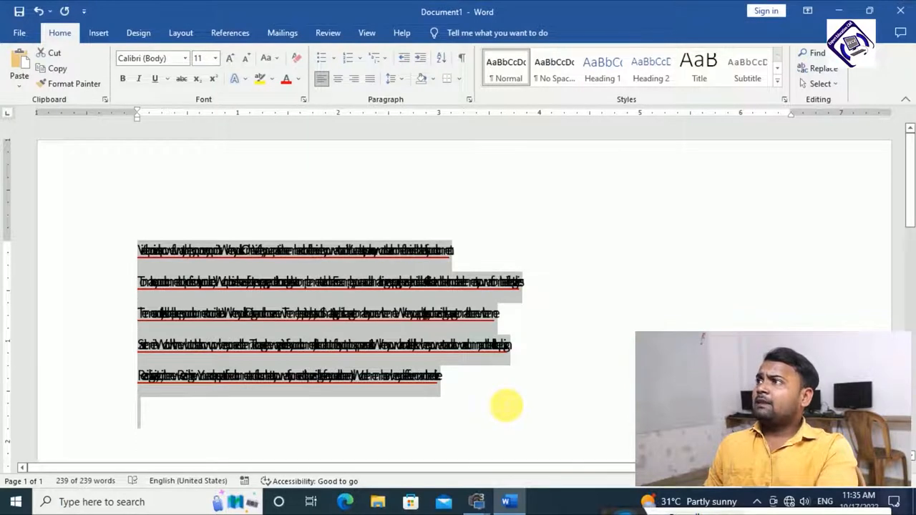
key("ctrl+z")
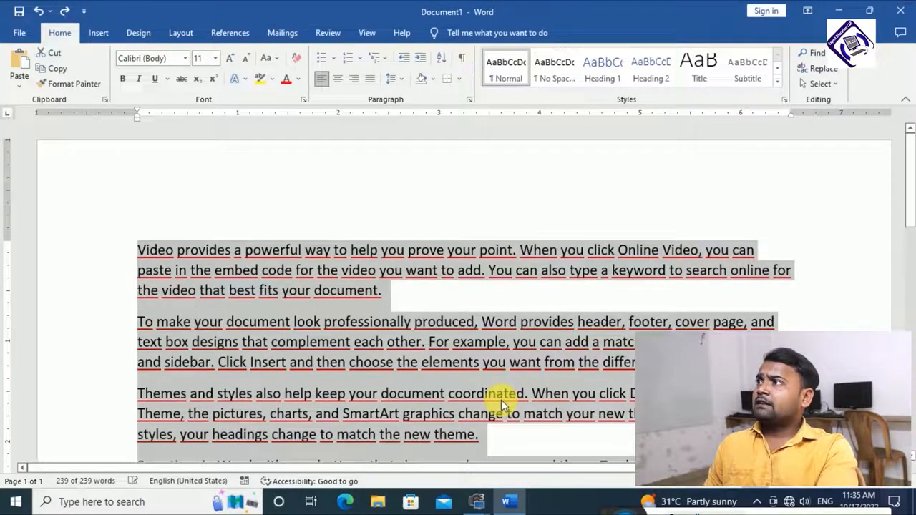
Apply a Raised character position of 9 pt to the selected text and undo it
left_click(304, 99)
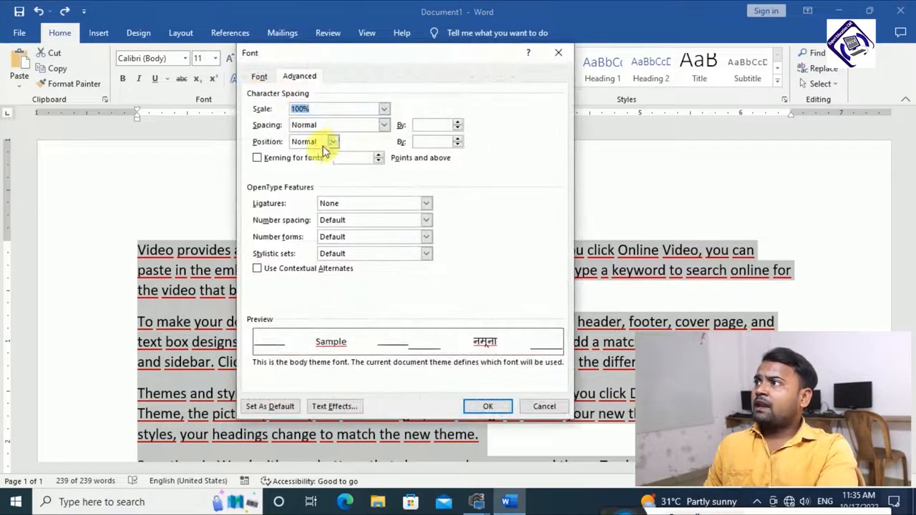
left_click(334, 142)
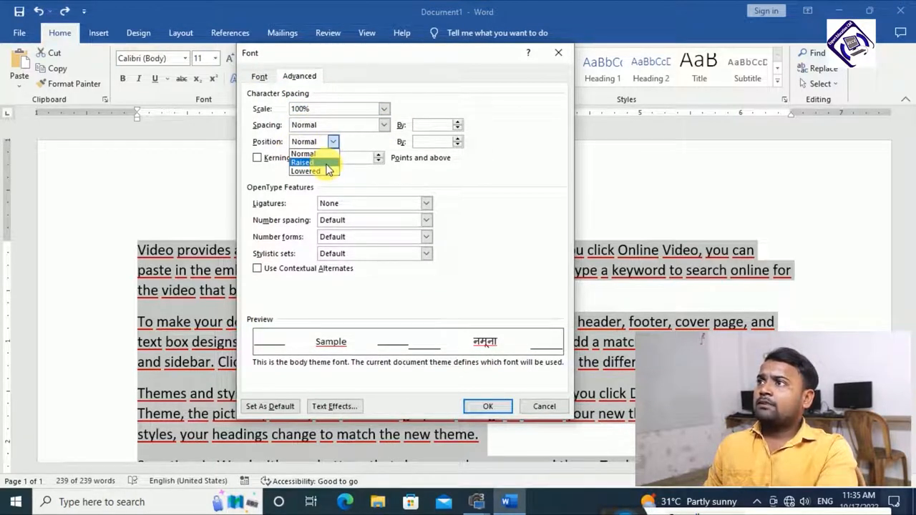
left_click(327, 164)
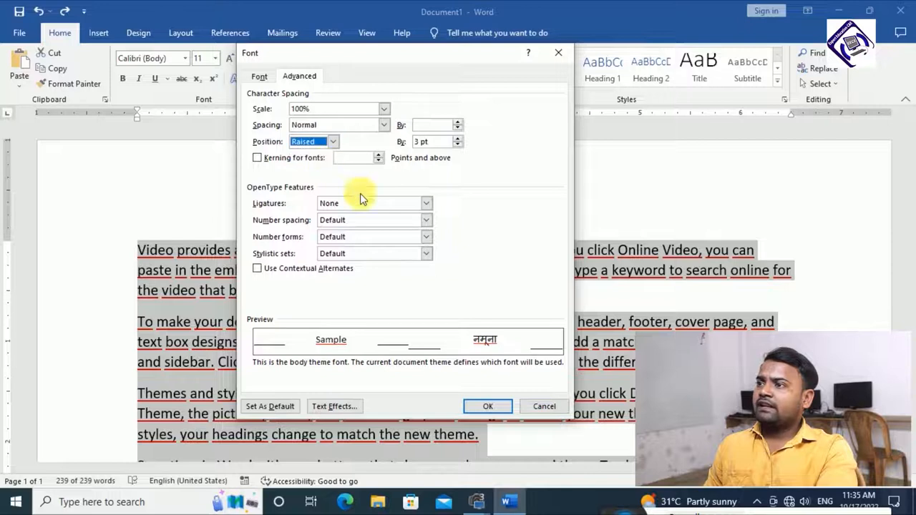
left_click(458, 139)
left_click(459, 139)
left_click(459, 139)
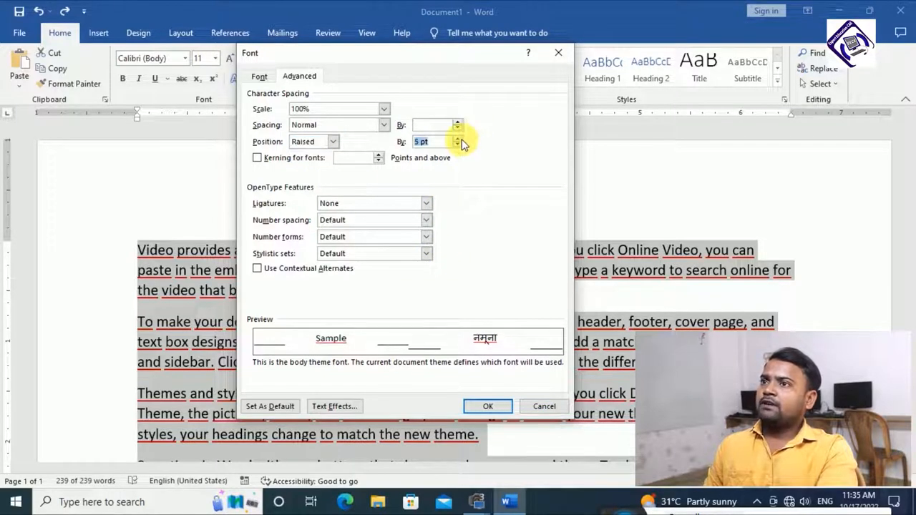
left_click(459, 139)
left_click(459, 138)
left_click(459, 139)
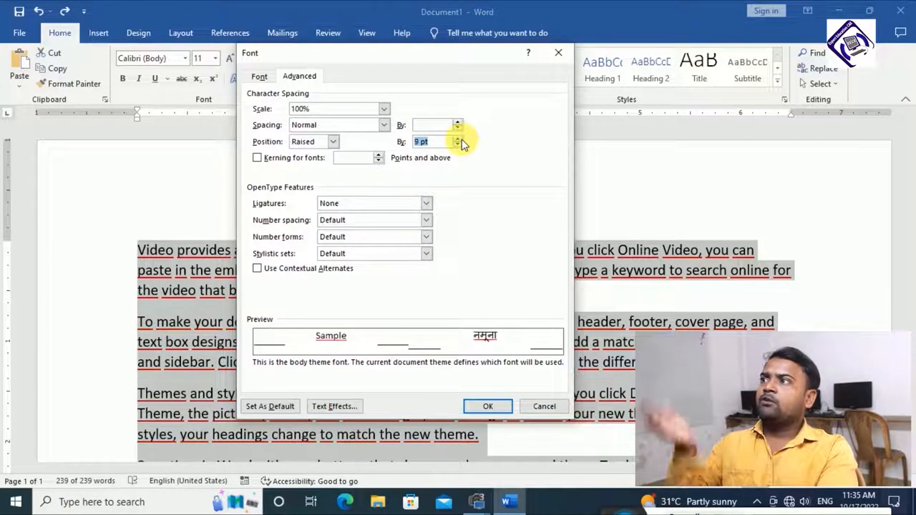
left_click(477, 405)
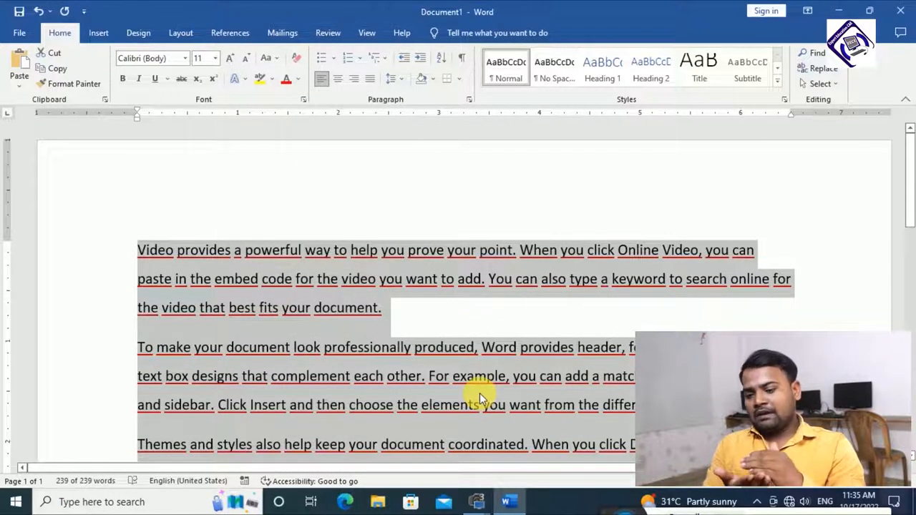
key("ctrl+z")
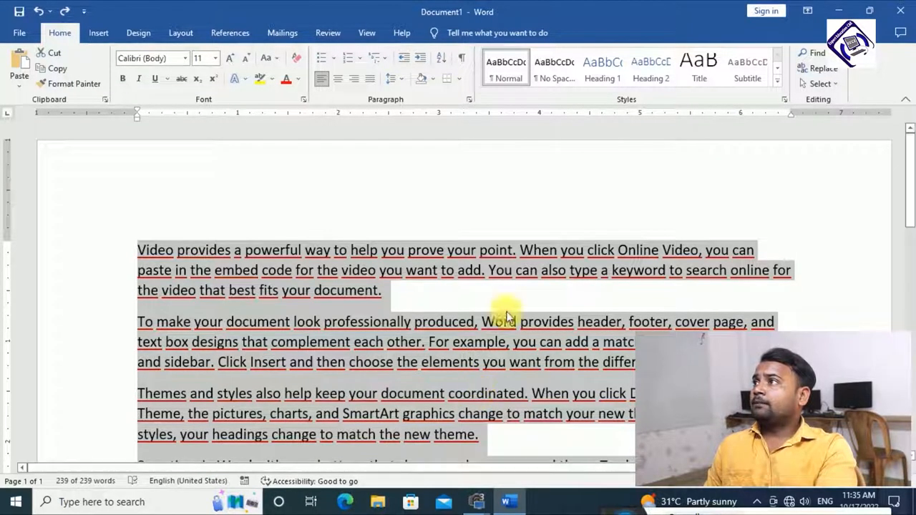
Apply a Lowered character position of 41 pt to the selected text, look over the result and undo it
left_click(303, 99)
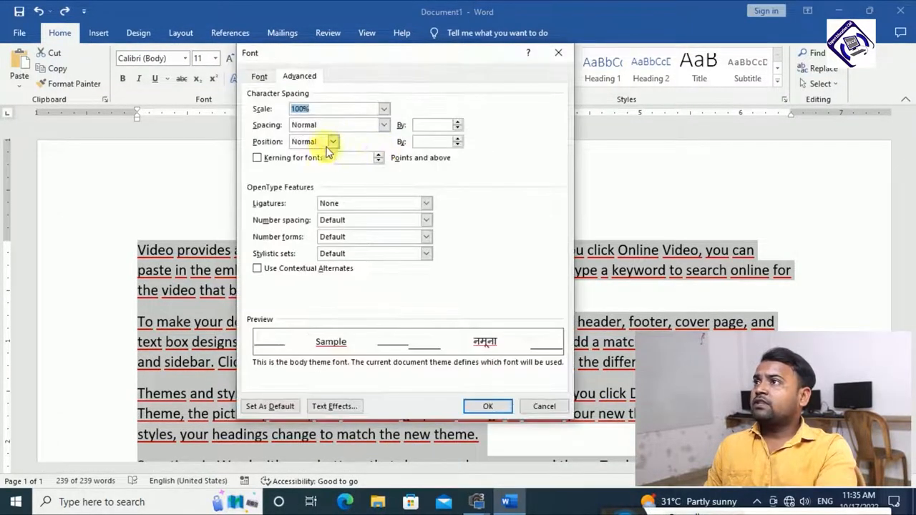
left_click(334, 141)
left_click(320, 170)
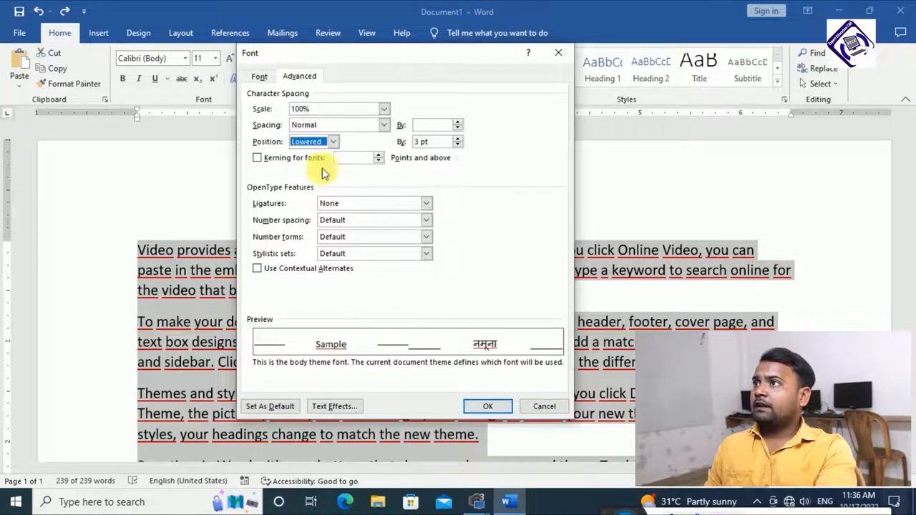
left_click(458, 145)
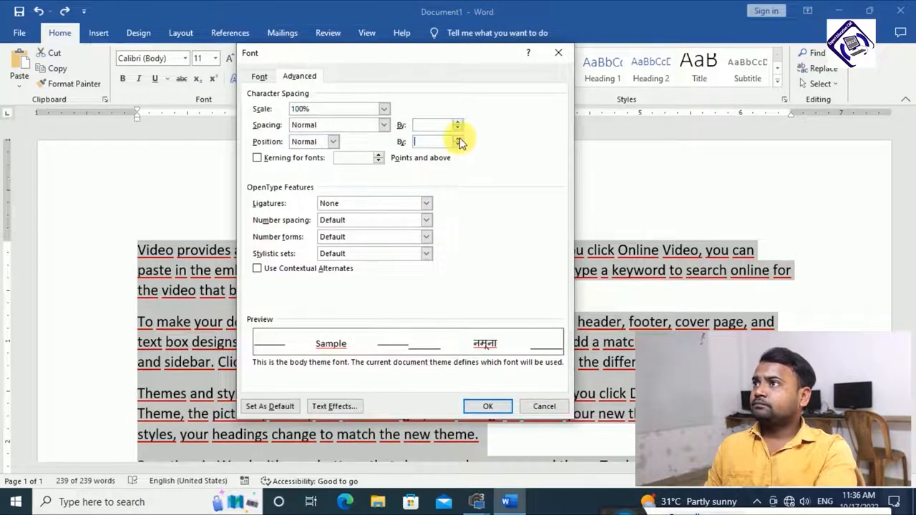
left_click(458, 145)
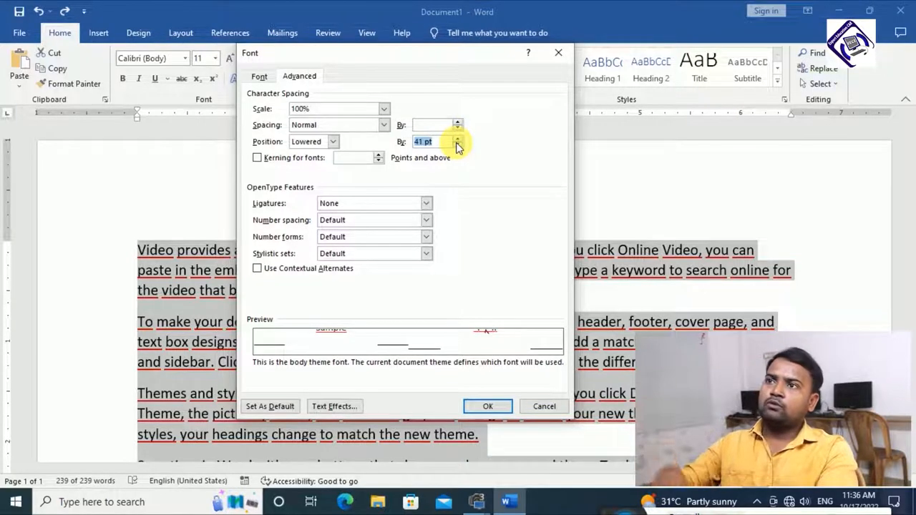
left_click(485, 405)
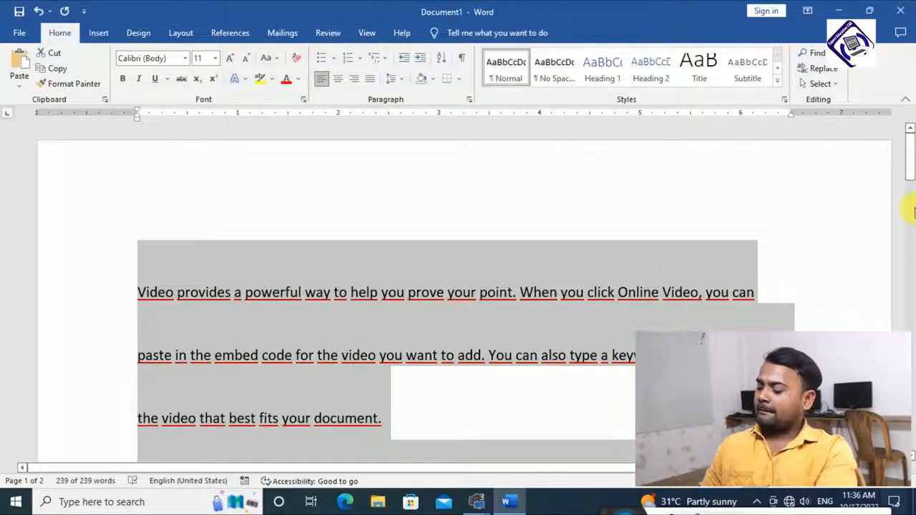
left_click_drag(907, 163, 909, 194)
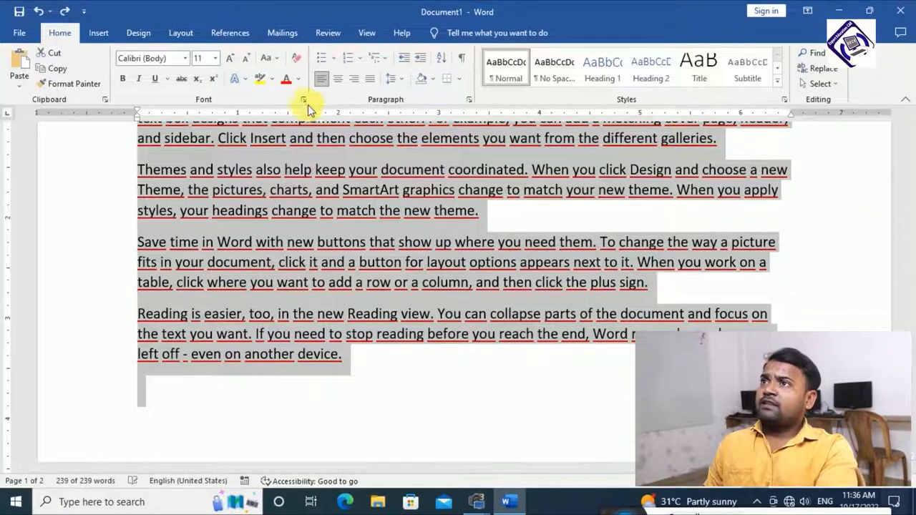
Reopen the Font dialog, move it clear of the selected text and show its basic font and effects settings
left_click(303, 102)
left_click_drag(375, 57, 611, 40)
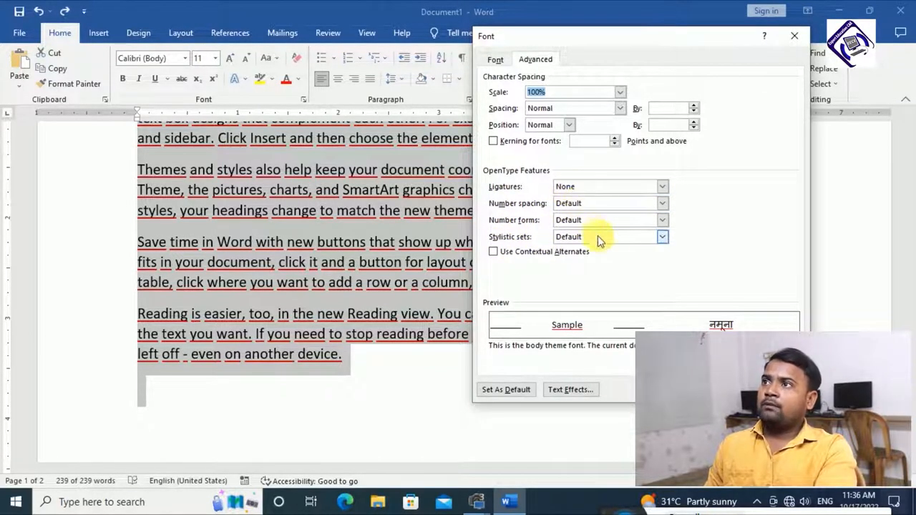
left_click(495, 60)
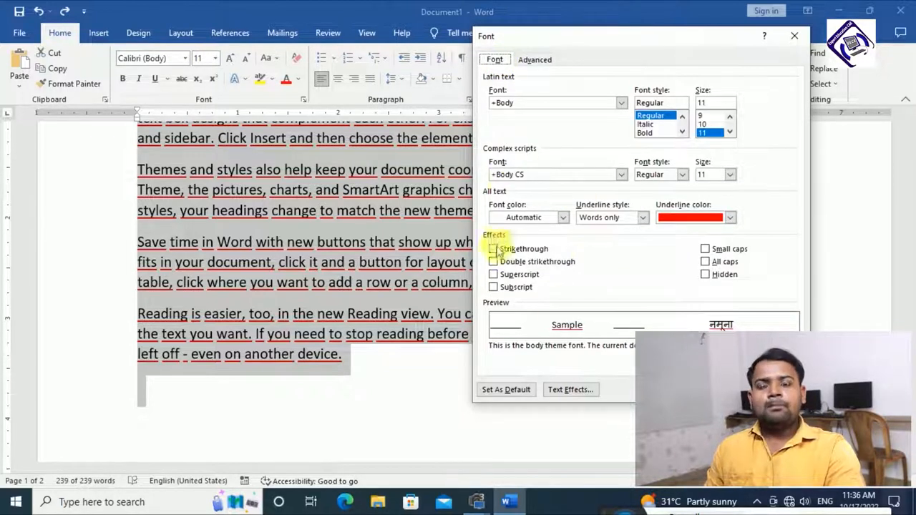